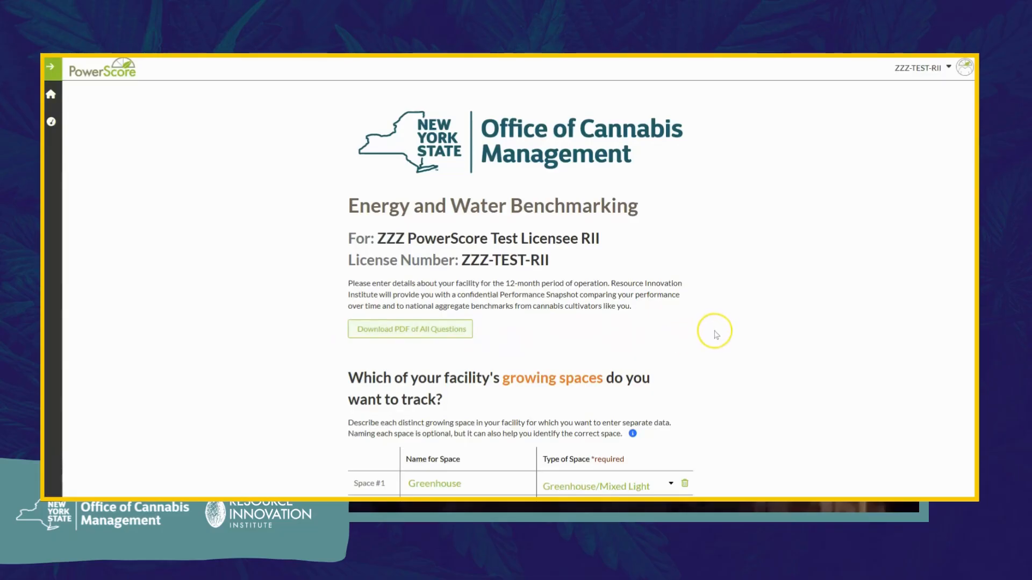
Step: Name Space #2 'Field' and set its type of space to Outdoor
scroll(716, 335, "down", 3)
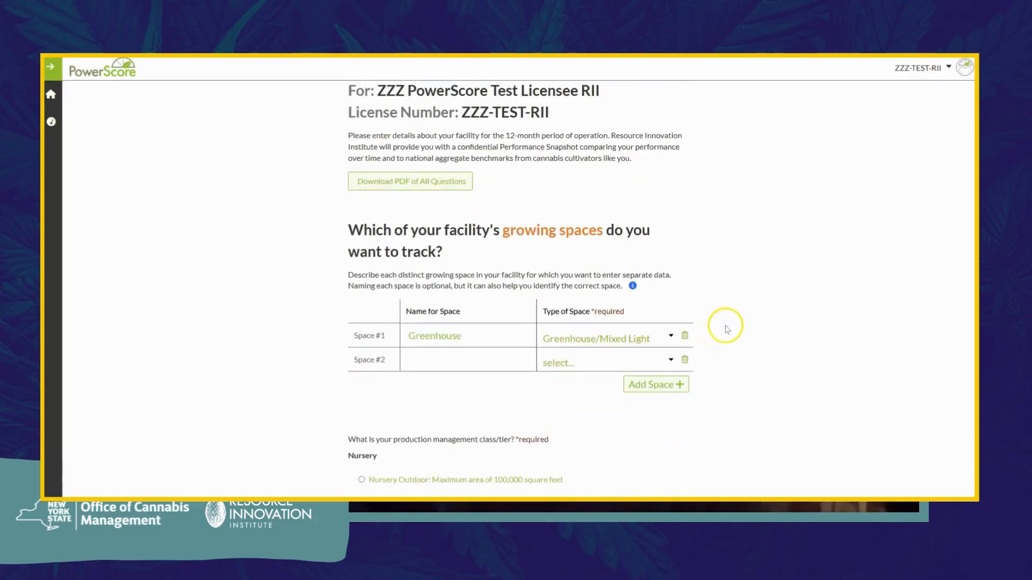
left_click(476, 359)
type("Field")
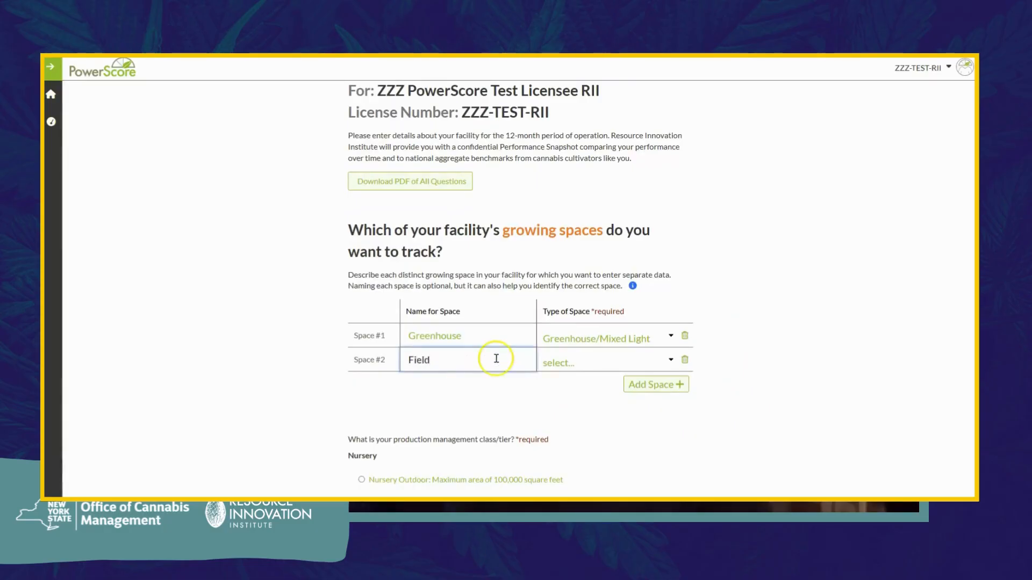
left_click(559, 363)
left_click(557, 396)
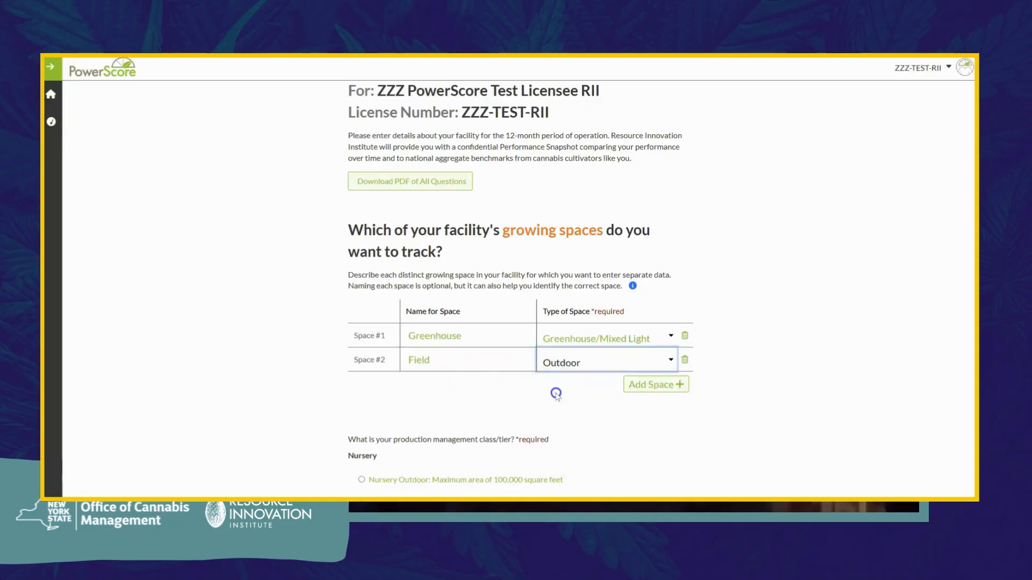
left_click(429, 394)
left_click(713, 393)
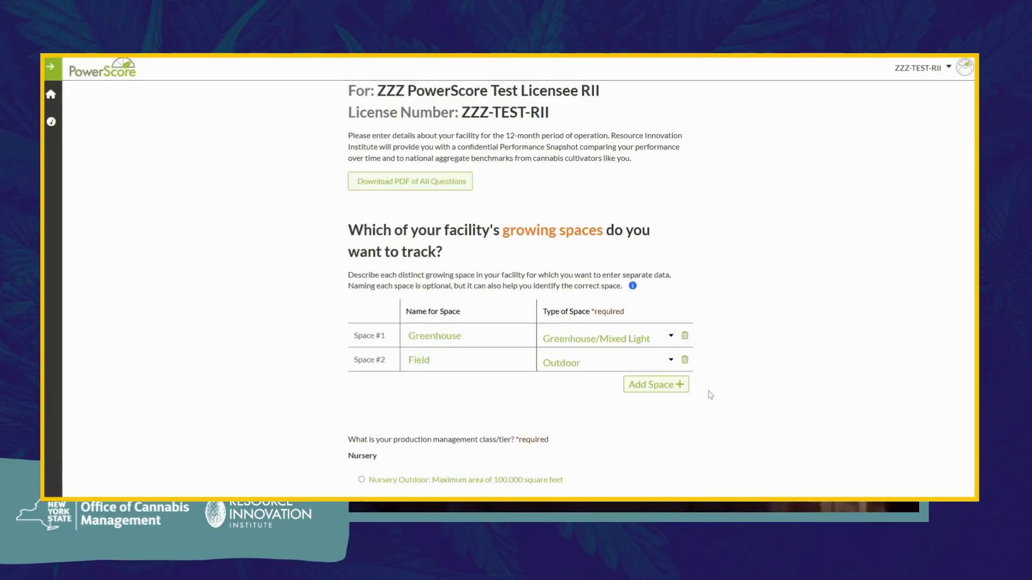
left_click(707, 396)
scroll(711, 397, "down", 1)
scroll(711, 397, "down", 3)
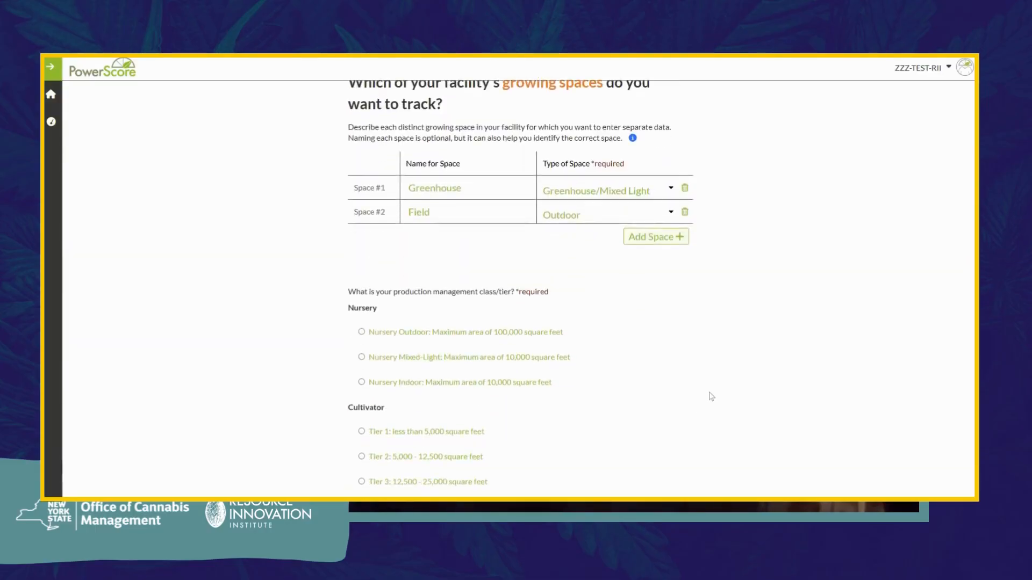
scroll(711, 397, "down", 1)
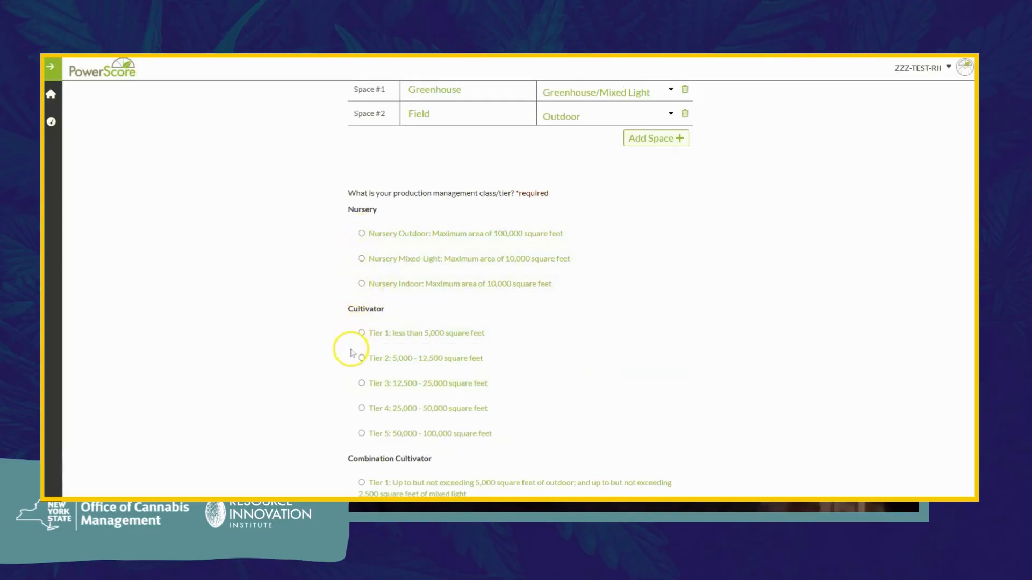
scroll(352, 354, "down", 1)
scroll(352, 353, "down", 2)
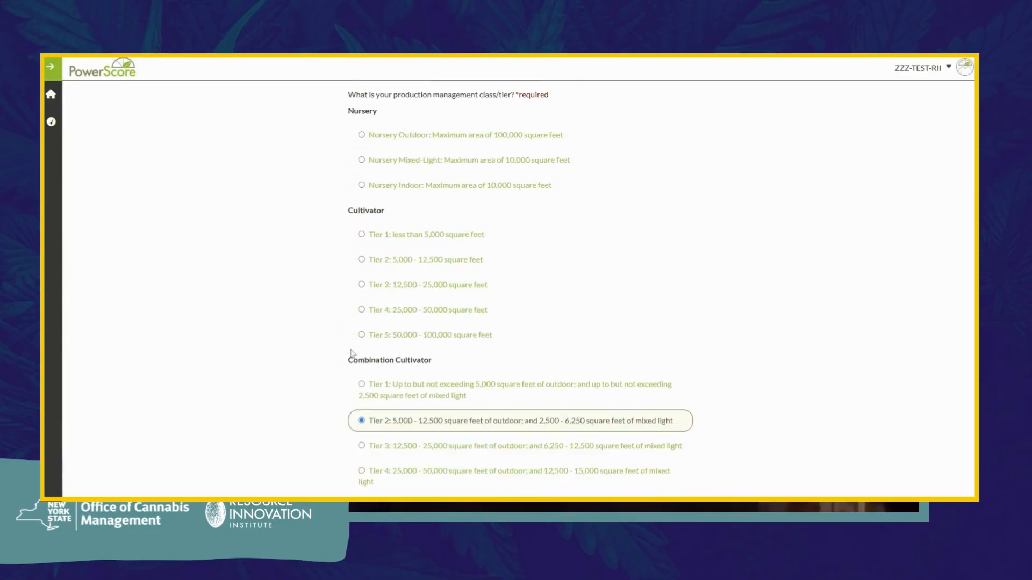
scroll(352, 353, "down", 2)
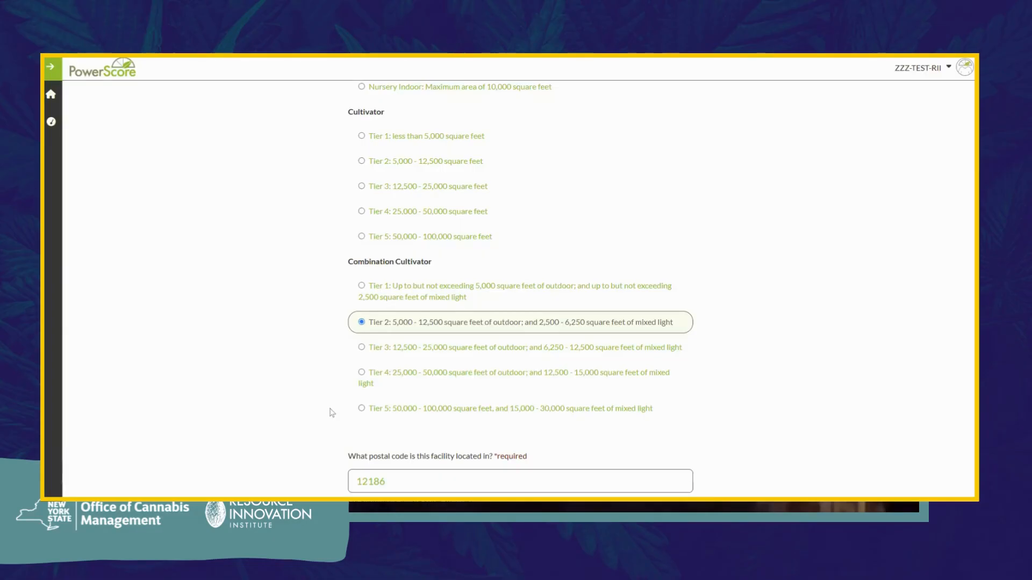
Step: Choose December and 2024 as the last reporting month, covering January–December 2024
scroll(332, 413, "down", 1)
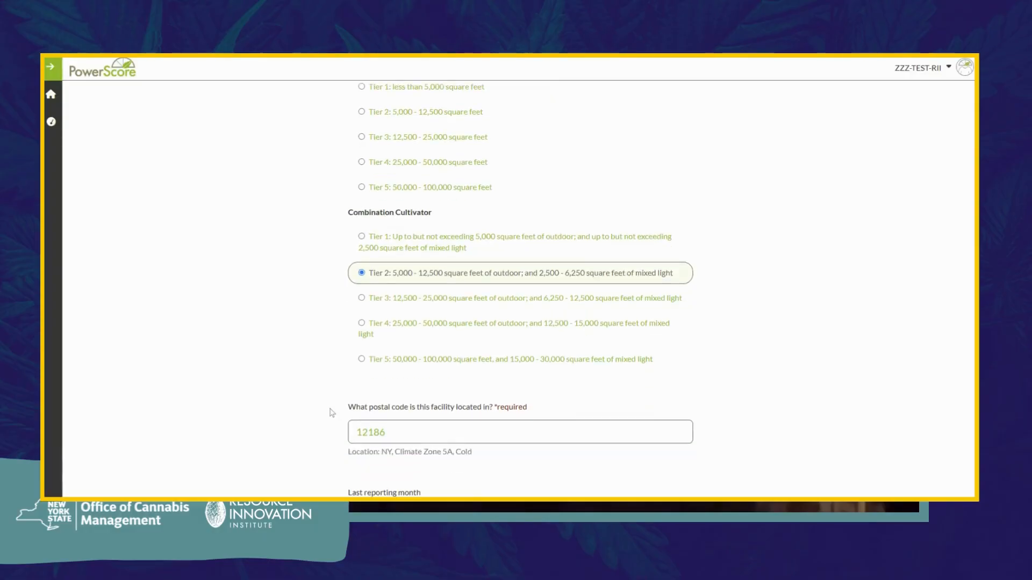
scroll(332, 413, "down", 1)
scroll(332, 413, "down", 1)
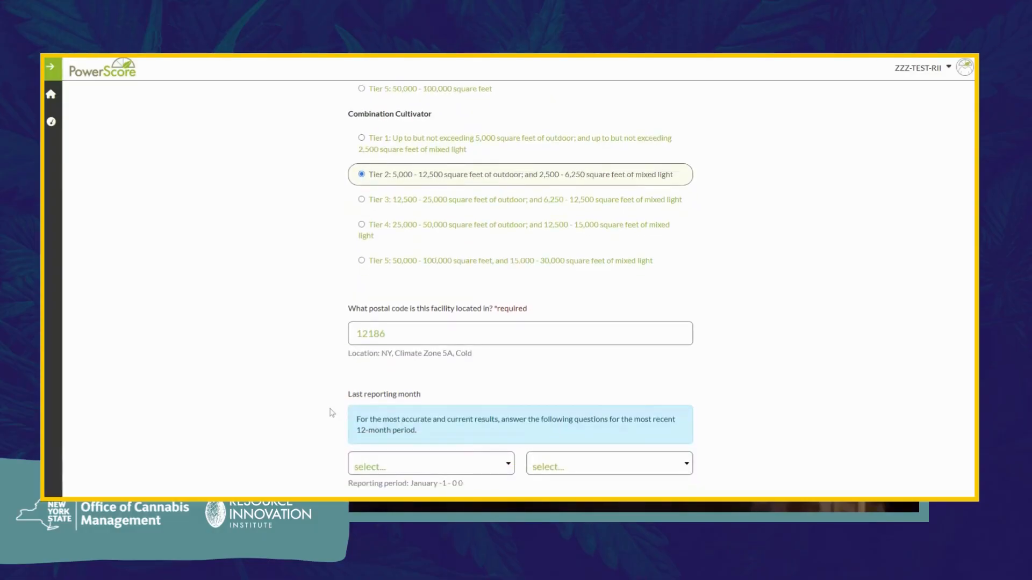
scroll(332, 413, "down", 2)
left_click(320, 392)
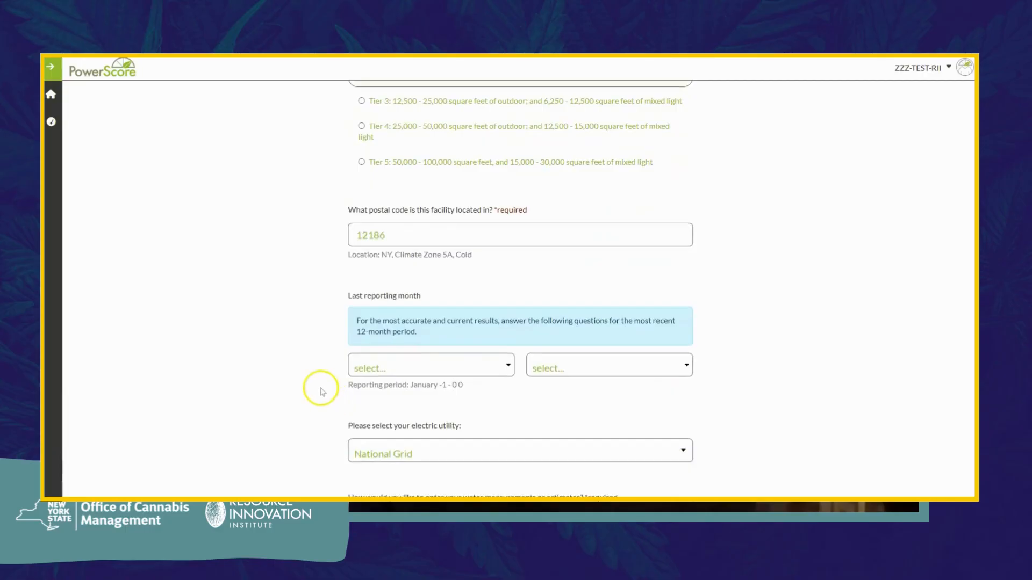
left_click(494, 371)
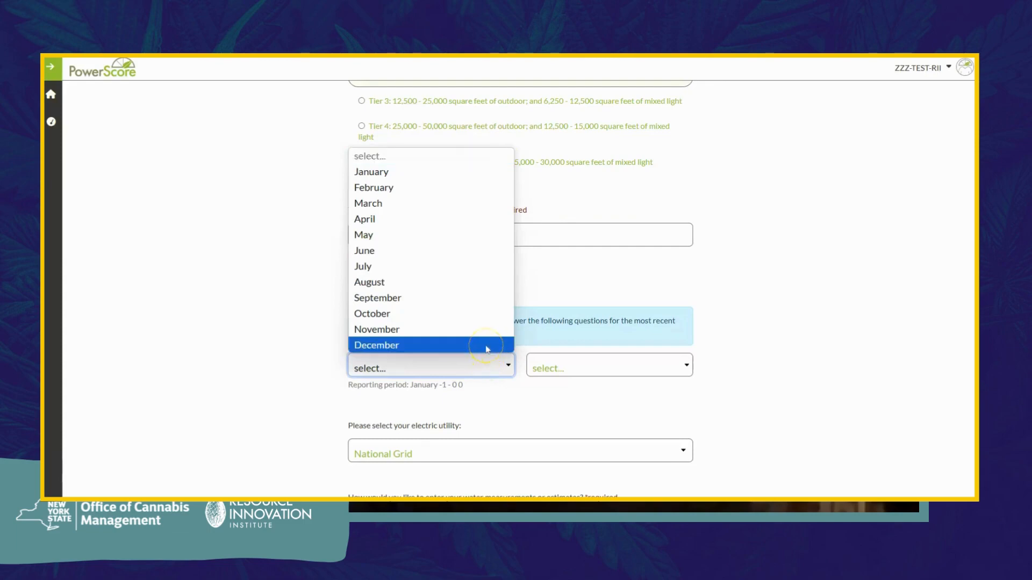
left_click(486, 346)
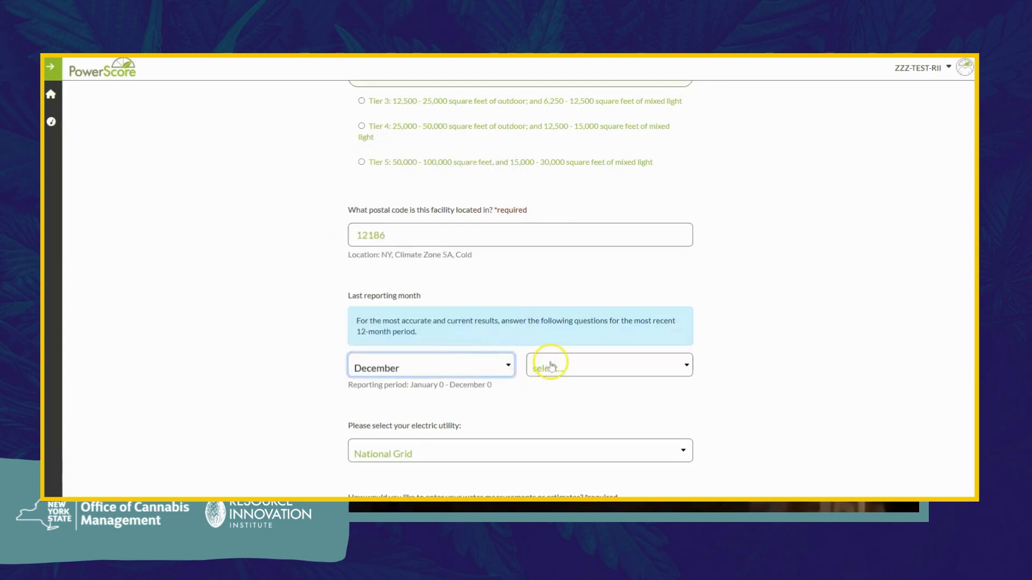
left_click(601, 366)
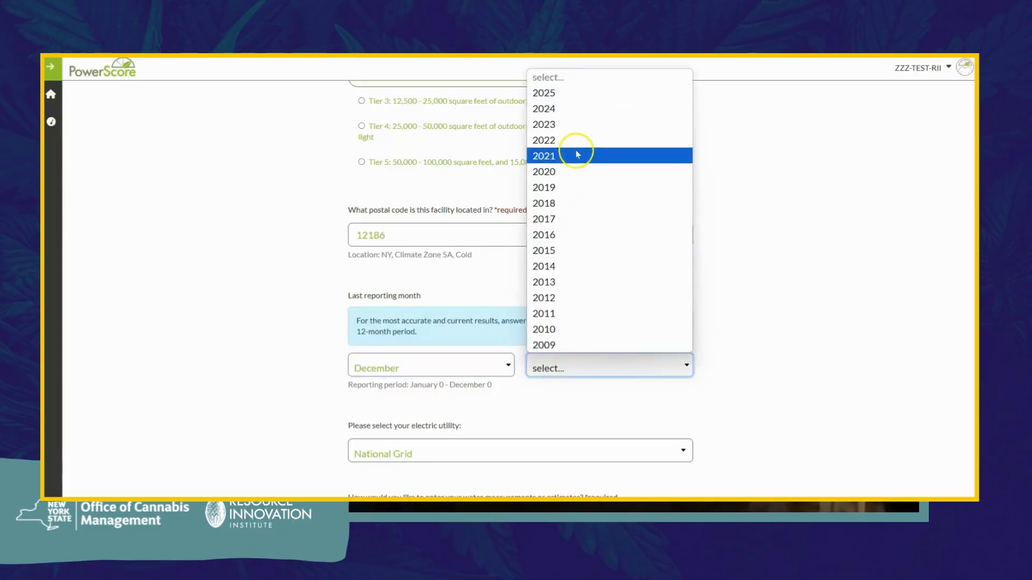
left_click(569, 110)
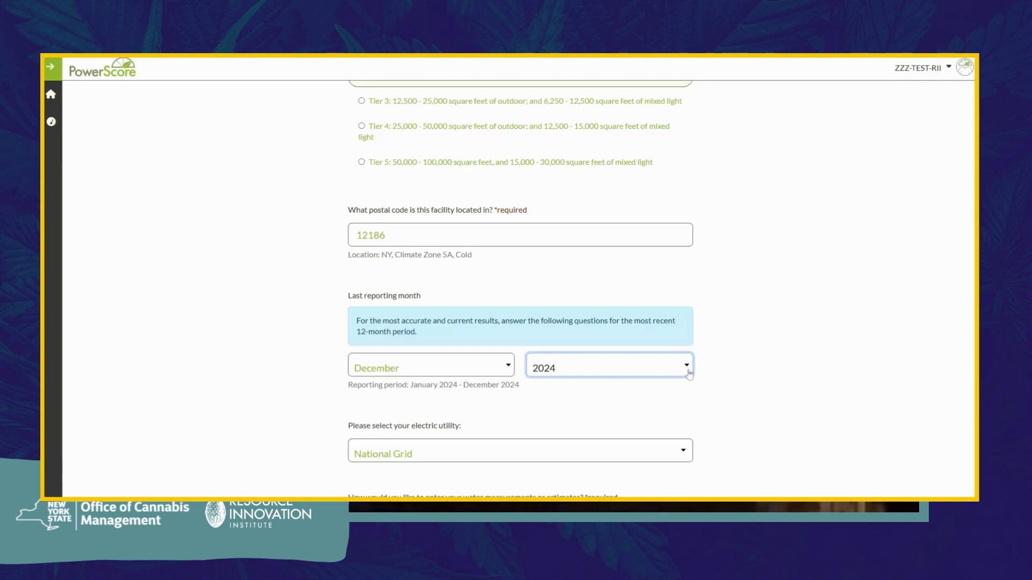
scroll(689, 375, "down", 2)
Step: Keep National Grid as the electric utility and Gallons as the water unit
left_click(683, 352)
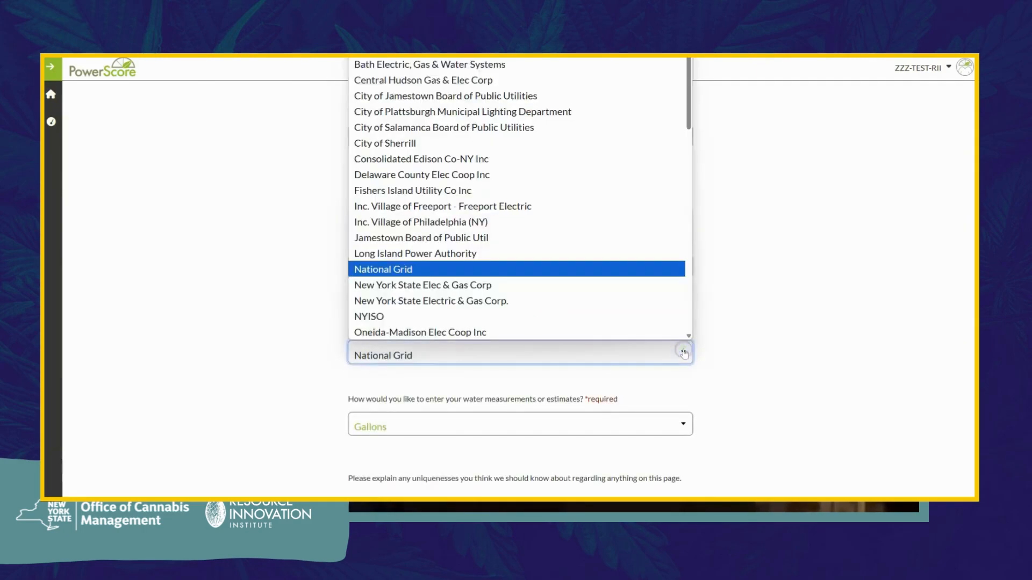
left_click(654, 270)
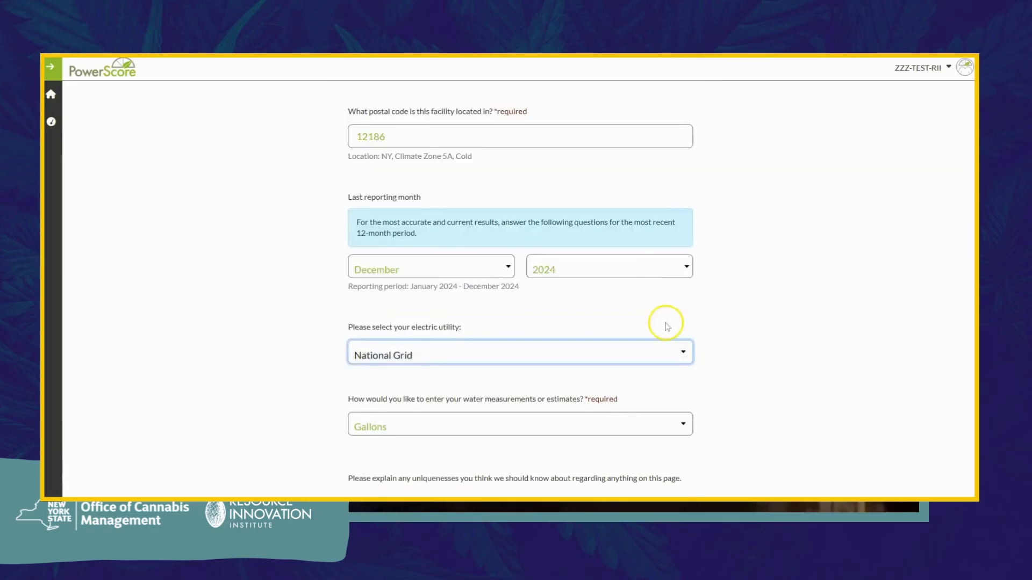
scroll(666, 325, "down", 2)
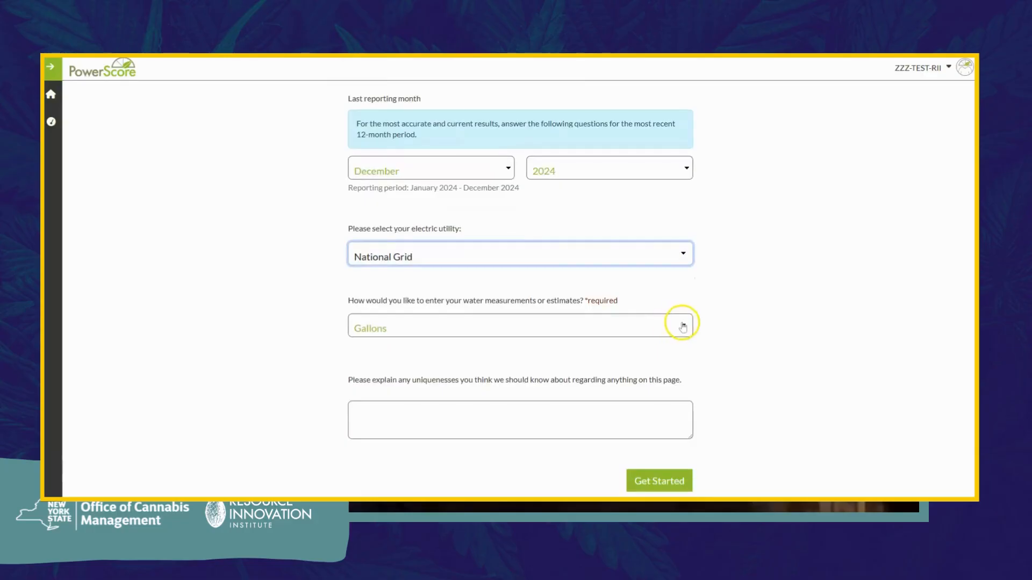
left_click(681, 326)
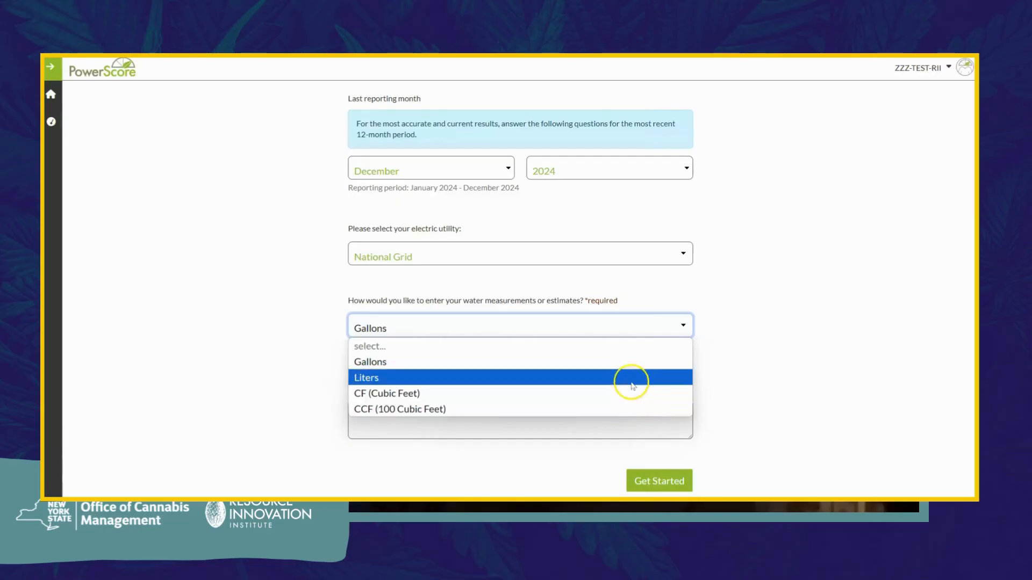
left_click(627, 365)
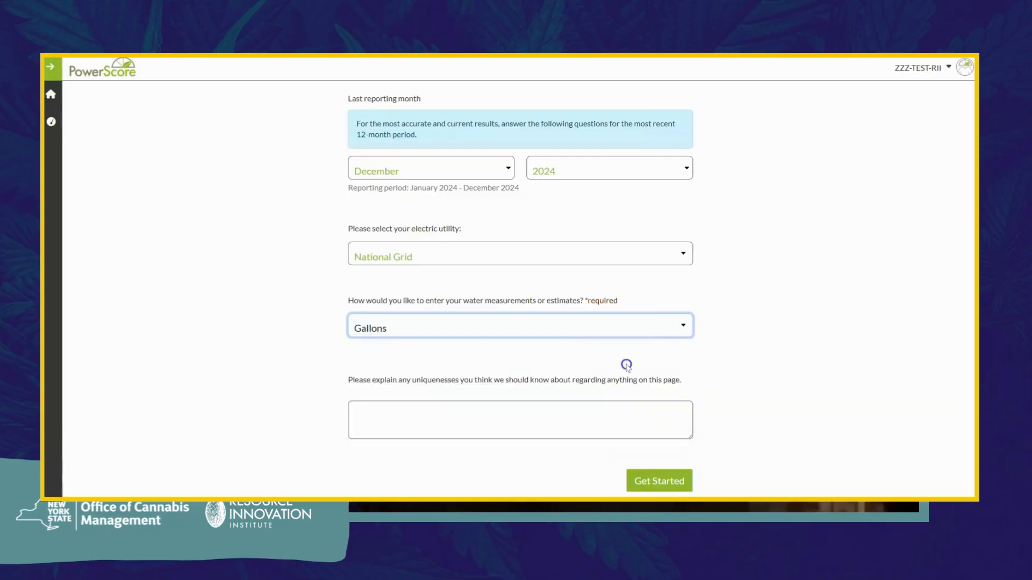
Step: Explain the facility's uniqueness as 'Shared utility meter' and start the survey
scroll(628, 368, "down", 1)
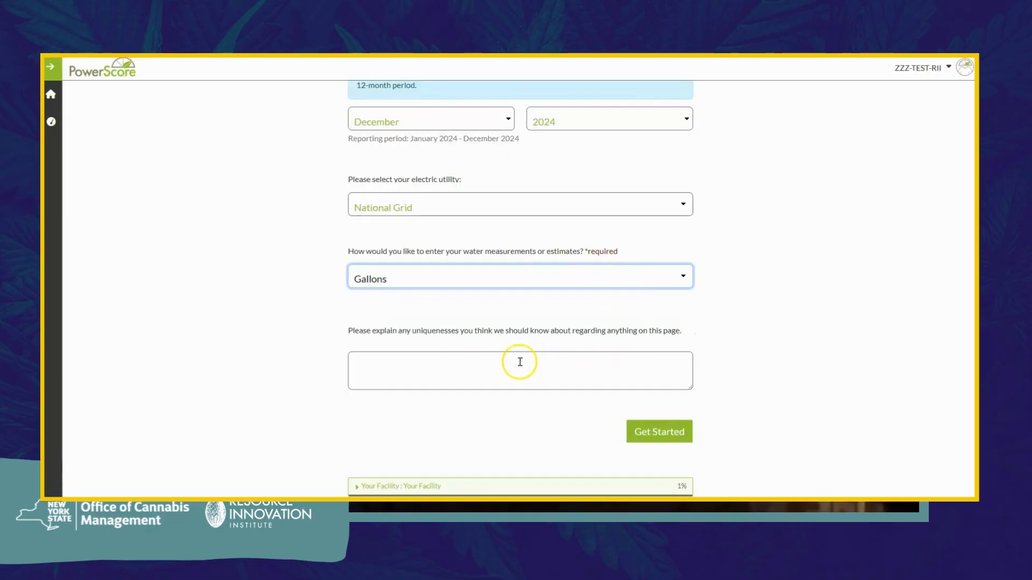
left_click(474, 361)
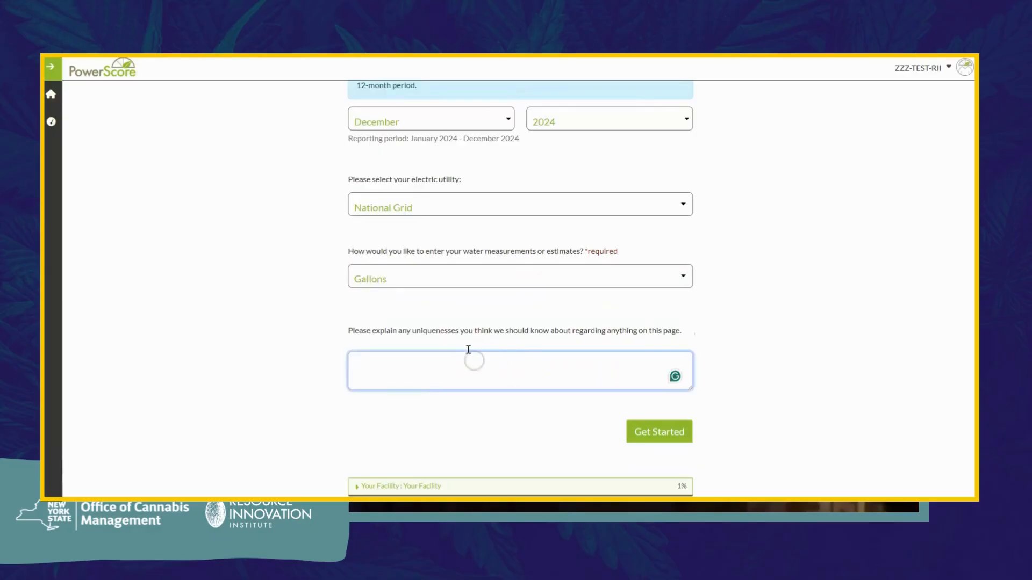
type("Shared")
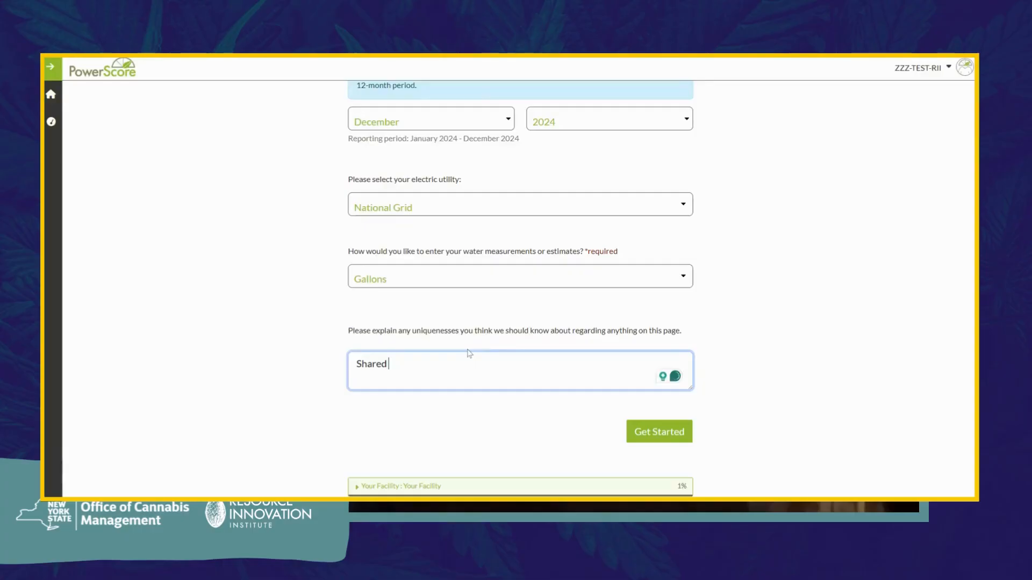
type(" utility meter")
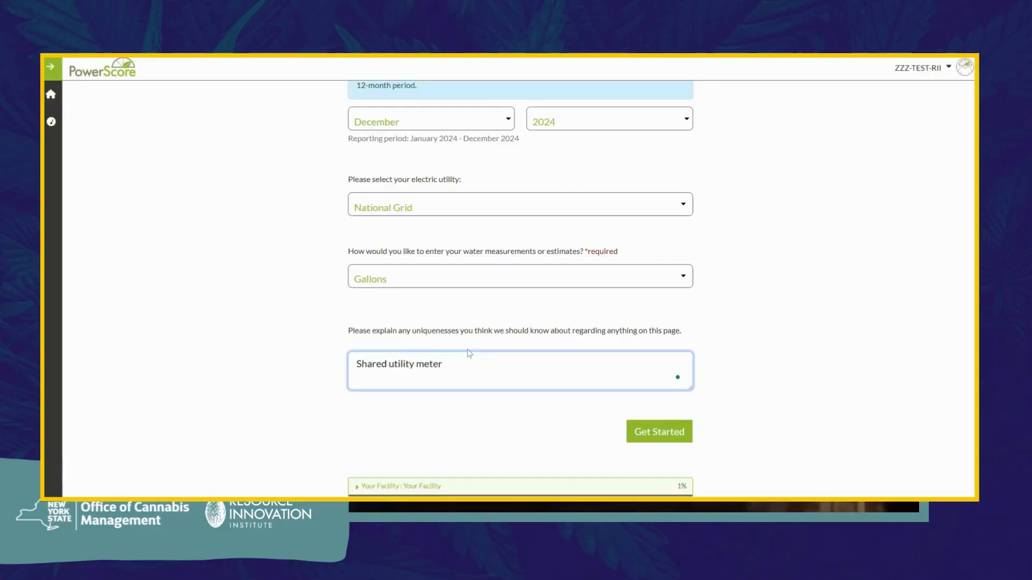
left_click(648, 430)
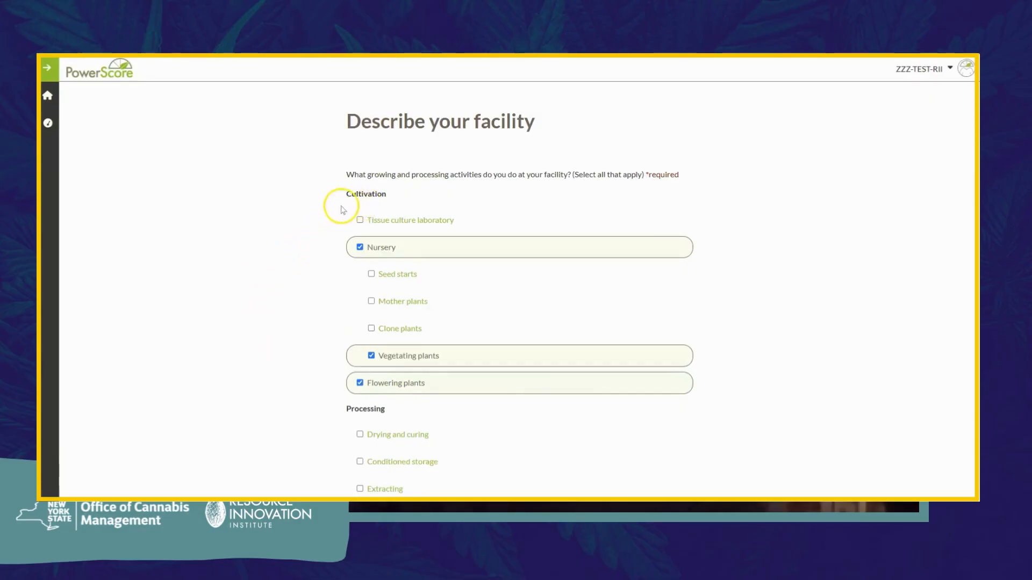
Step: Scroll through the facility activities page and continue to the growing-spaces operation page
scroll(323, 243, "down", 1)
scroll(323, 247, "down", 1)
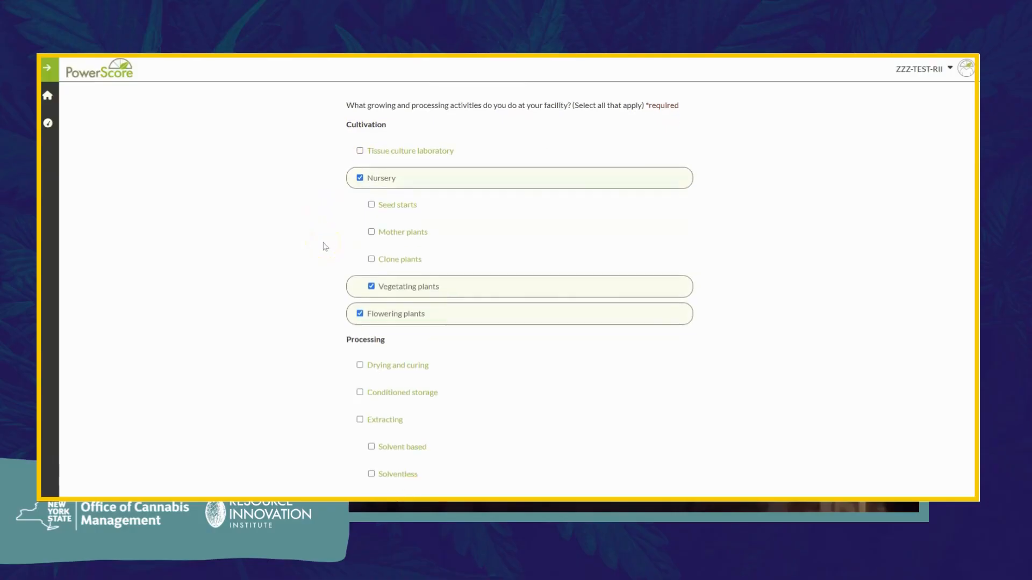
scroll(325, 247, "down", 1)
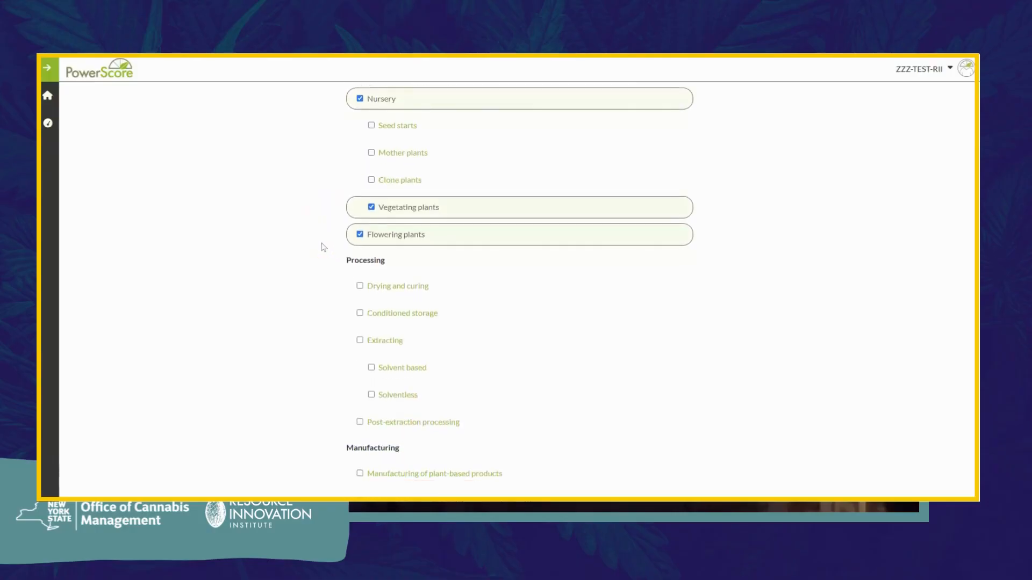
scroll(324, 247, "down", 1)
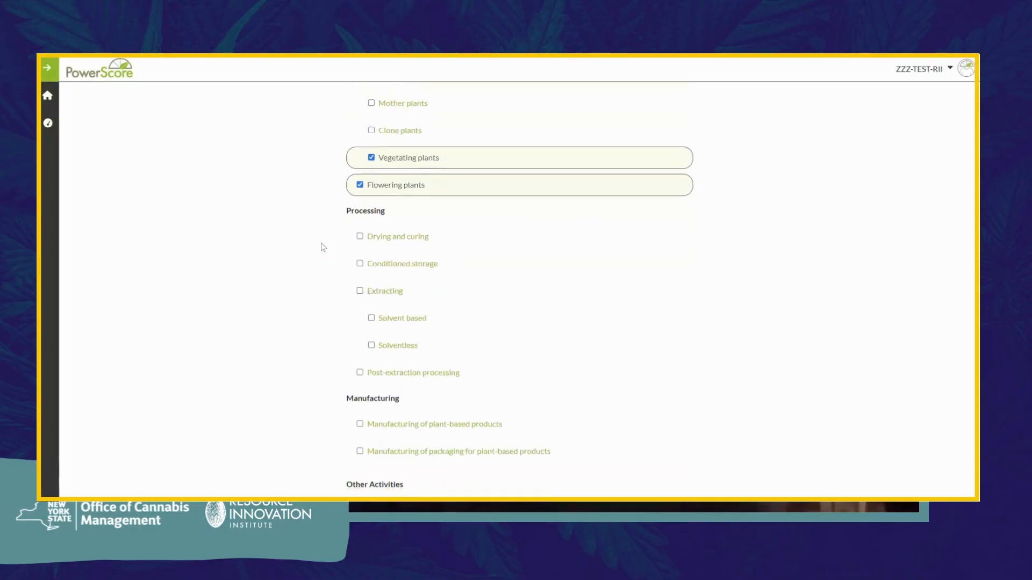
scroll(323, 247, "down", 1)
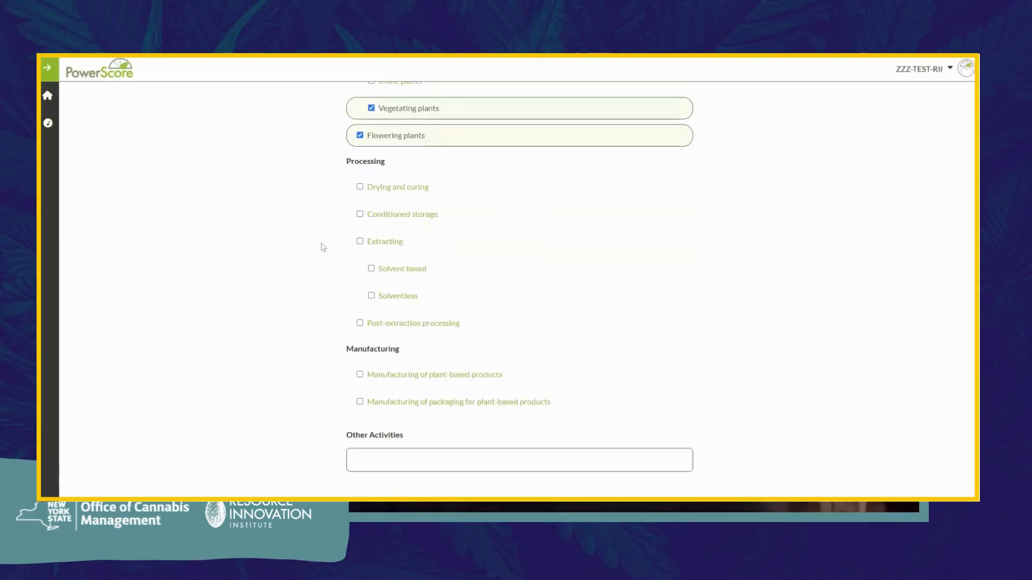
scroll(324, 248, "down", 1)
scroll(323, 247, "down", 1)
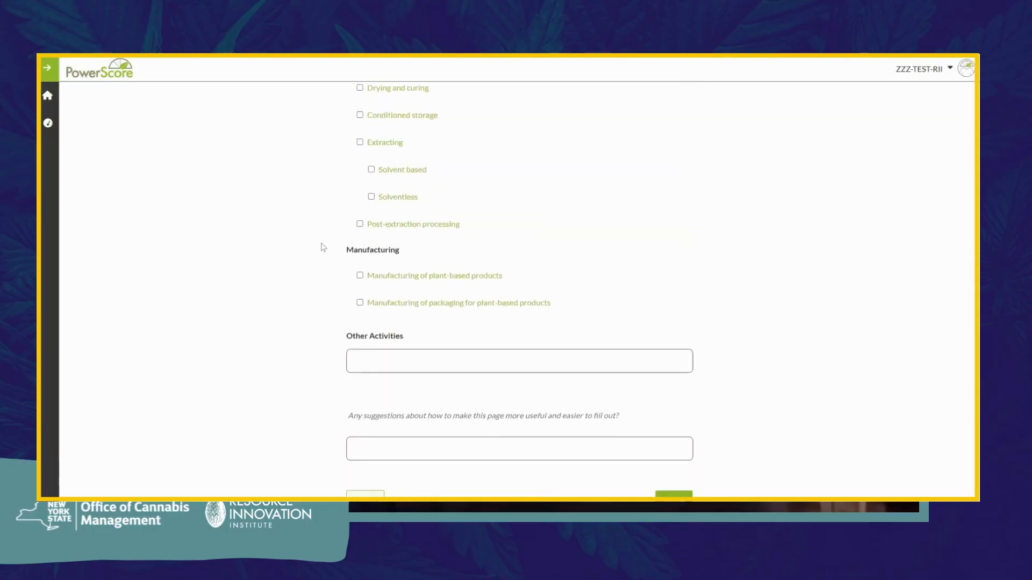
scroll(323, 247, "down", 1)
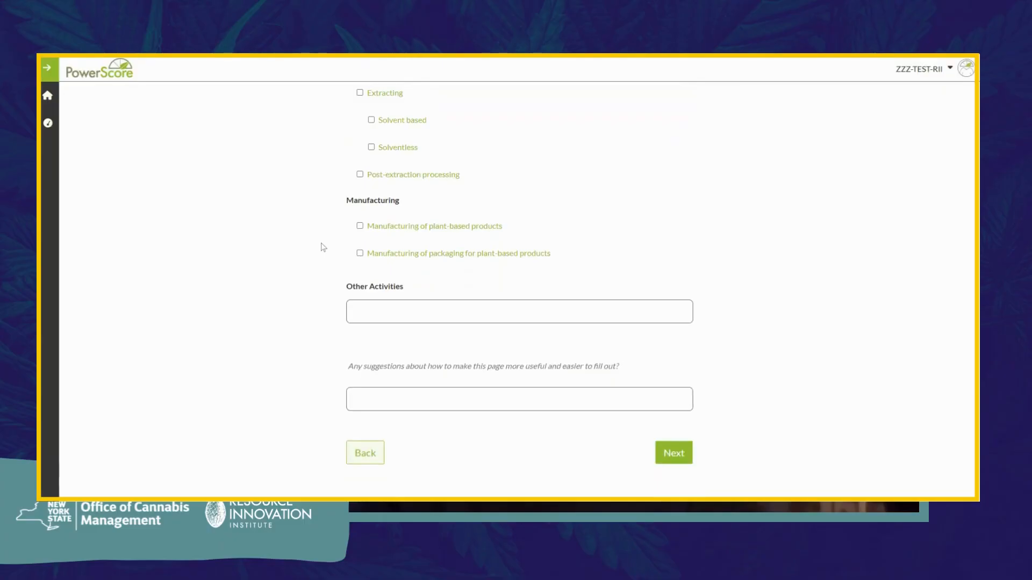
scroll(323, 247, "down", 1)
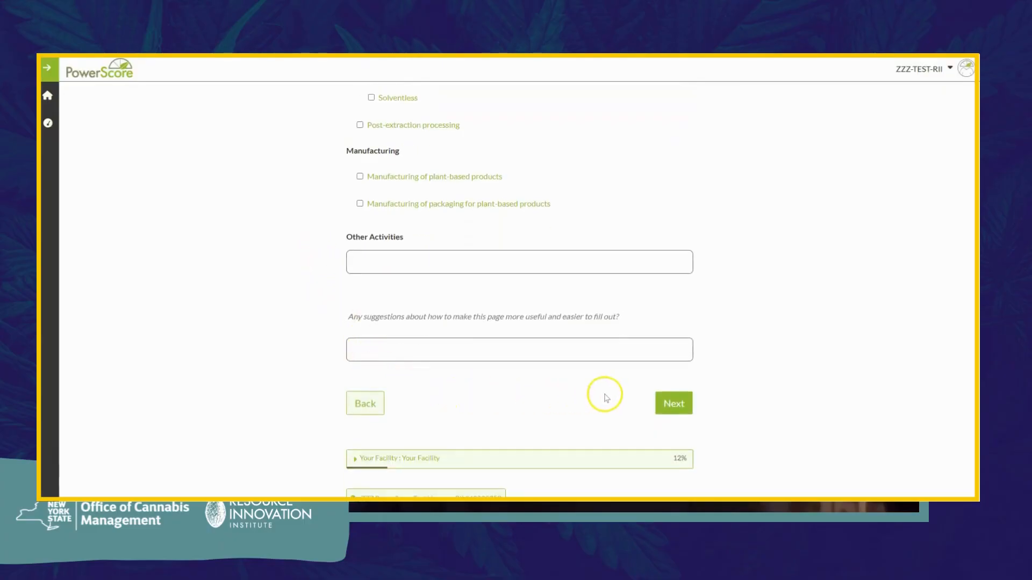
left_click(672, 403)
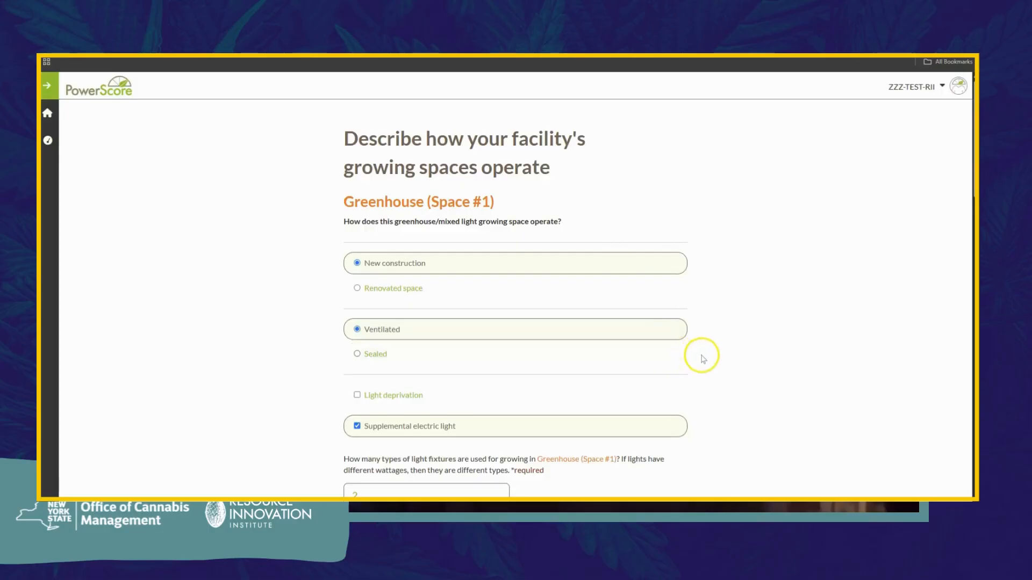
Step: Leave Greenhouse Space #1 at 2 light fixture types after trying higher spinner values
scroll(703, 359, "down", 2)
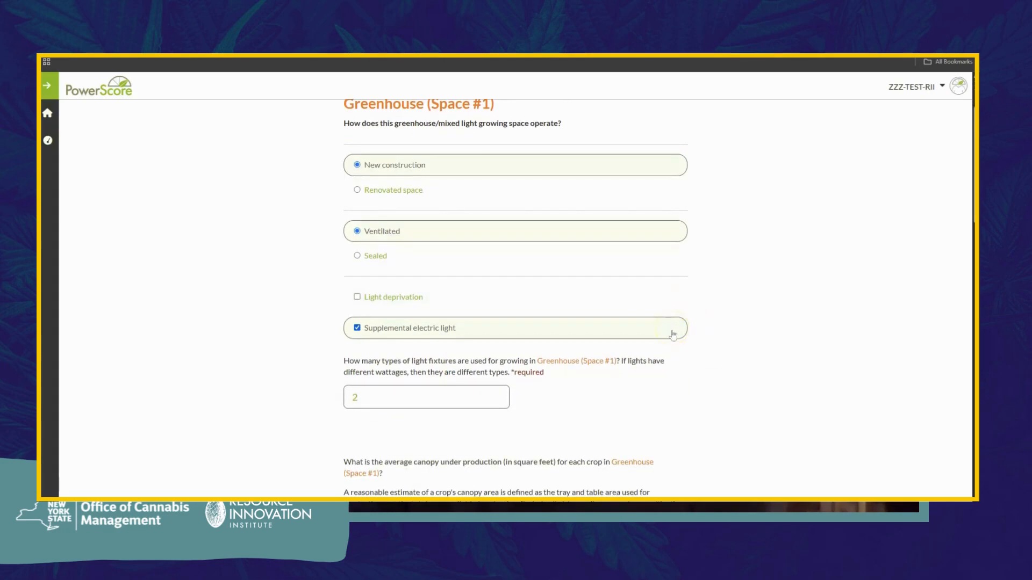
scroll(703, 360, "down", 1)
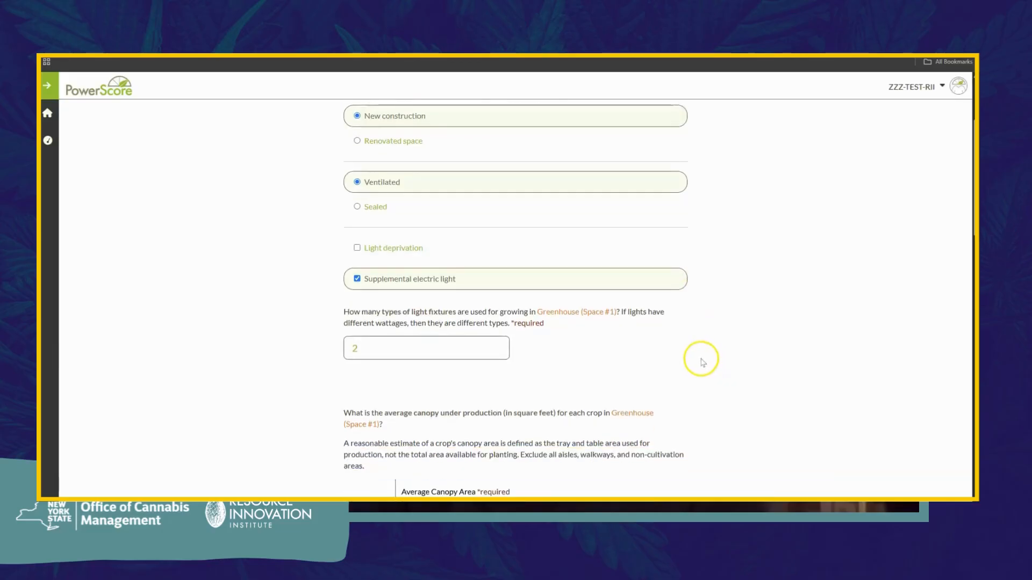
scroll(703, 360, "down", 3)
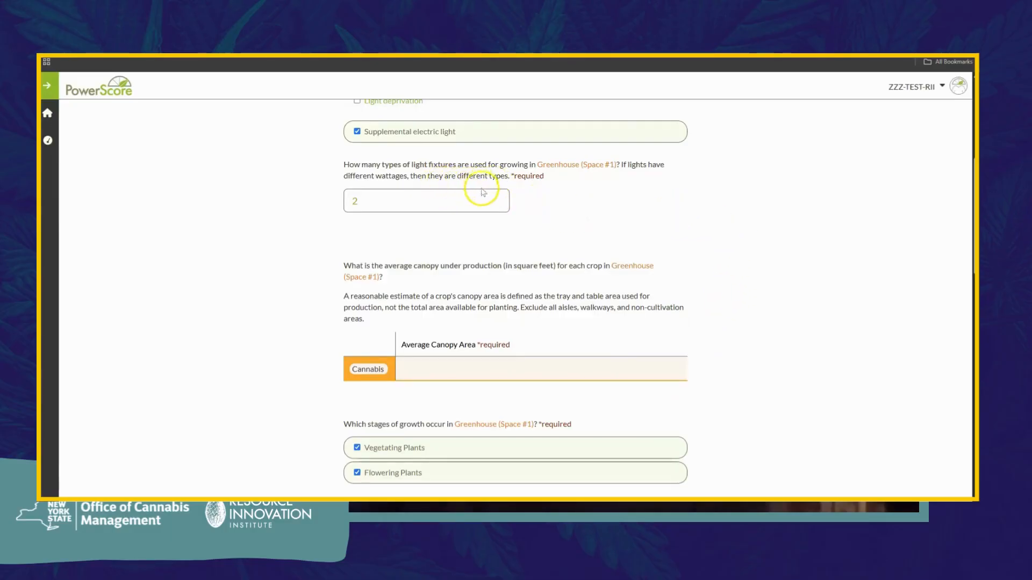
left_click(497, 198)
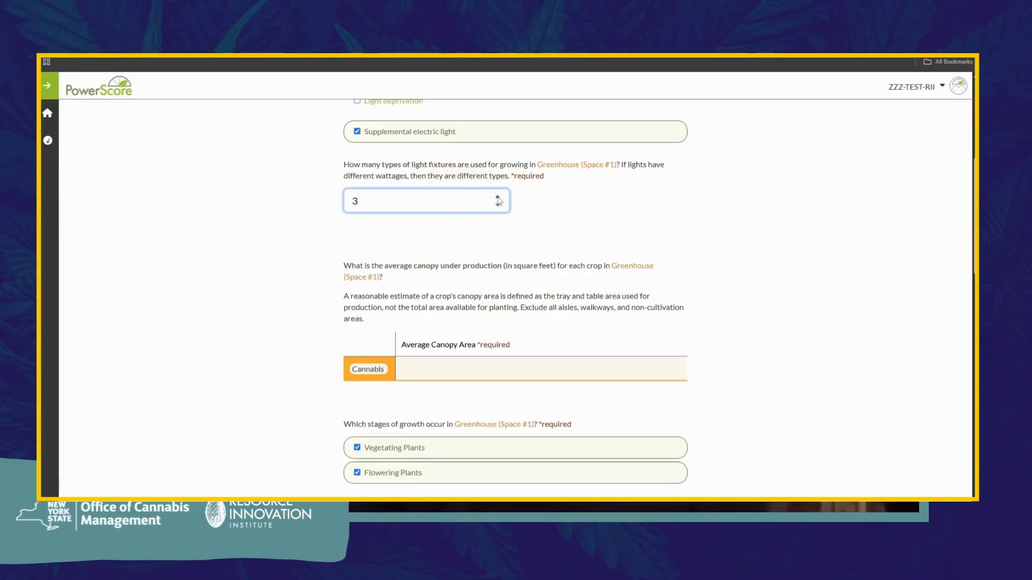
left_click(498, 198)
left_click(498, 206)
left_click(498, 206)
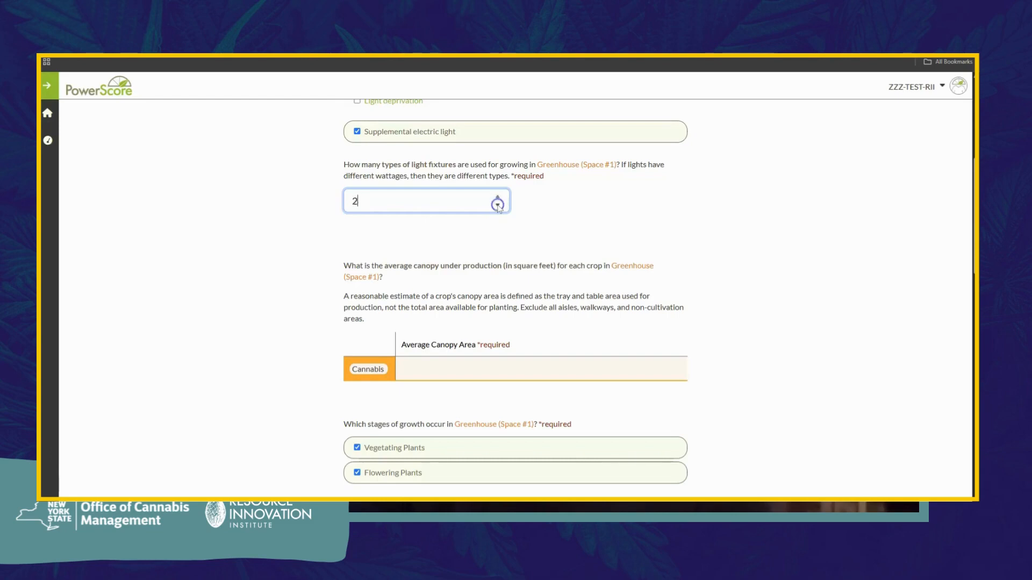
left_click(530, 201)
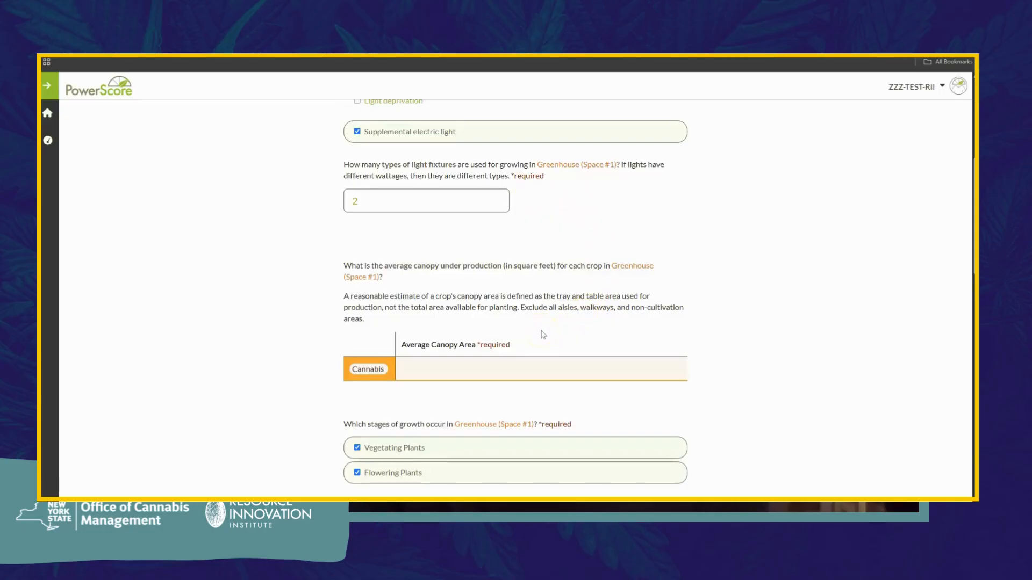
Step: Enter the Greenhouse Space #1 Cannabis average canopy area, targeting 3000 square feet
left_click(474, 370)
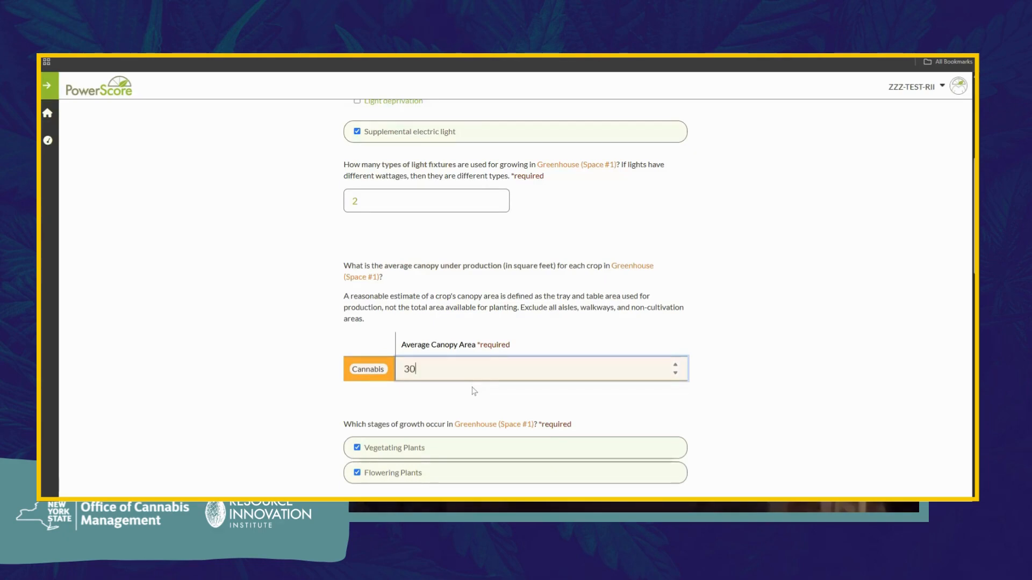
type("0")
Step: Scroll past Field (Space #2) and the commissioning questions, then submit the growing spaces page
left_click(324, 379)
scroll(325, 380, "down", 3)
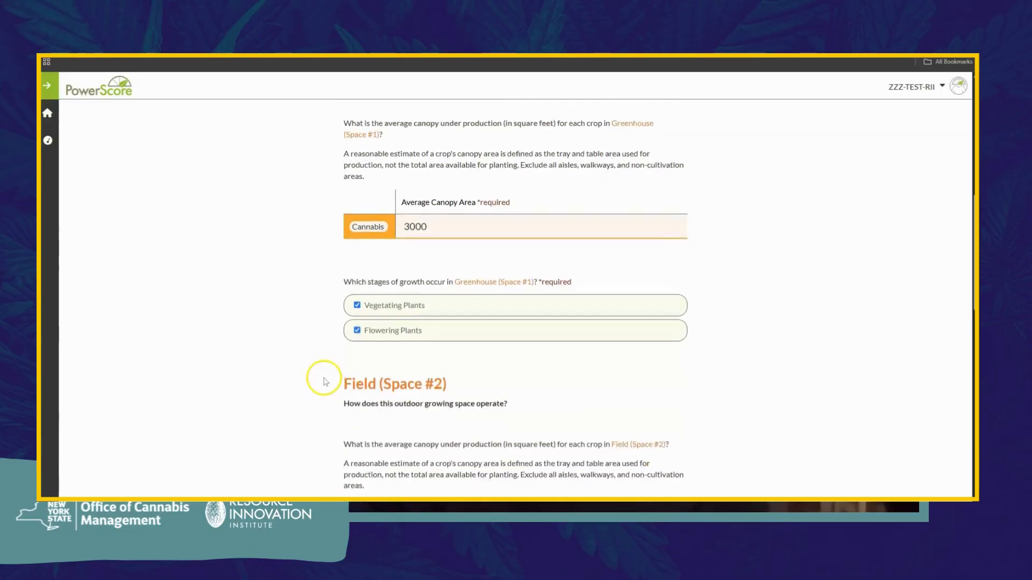
scroll(325, 382, "down", 3)
scroll(324, 382, "down", 5)
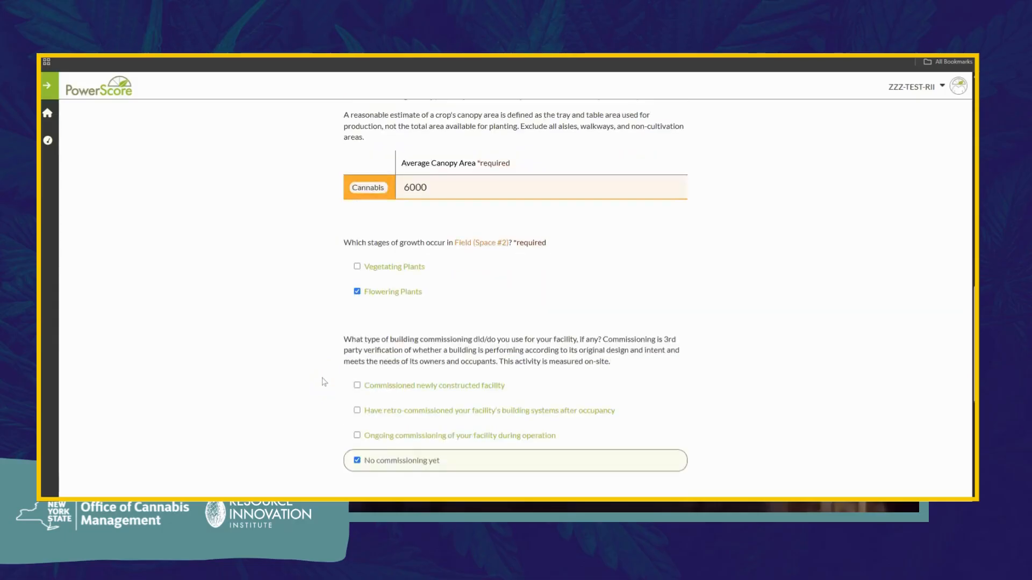
scroll(324, 381, "down", 1)
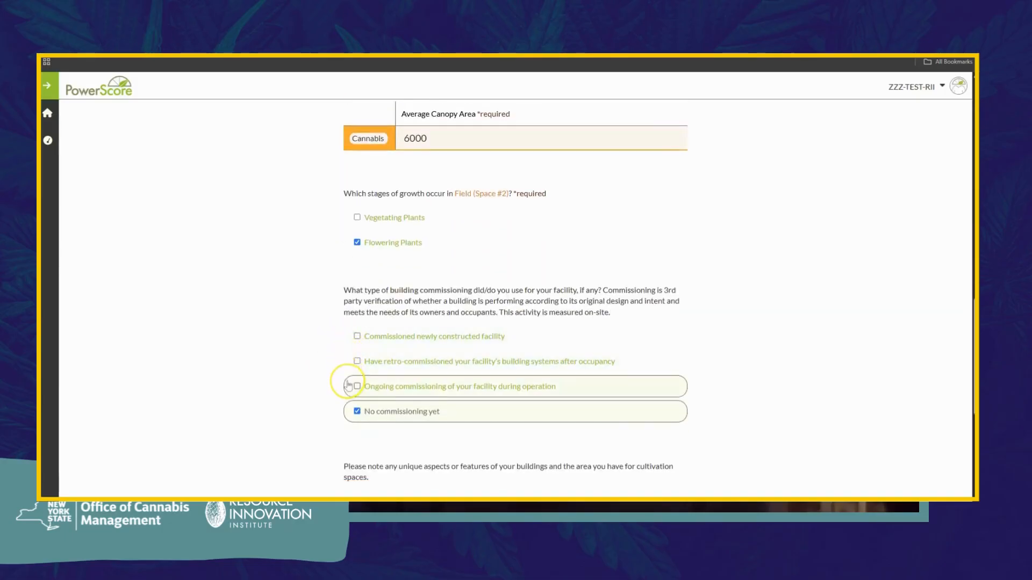
scroll(349, 380, "down", 3)
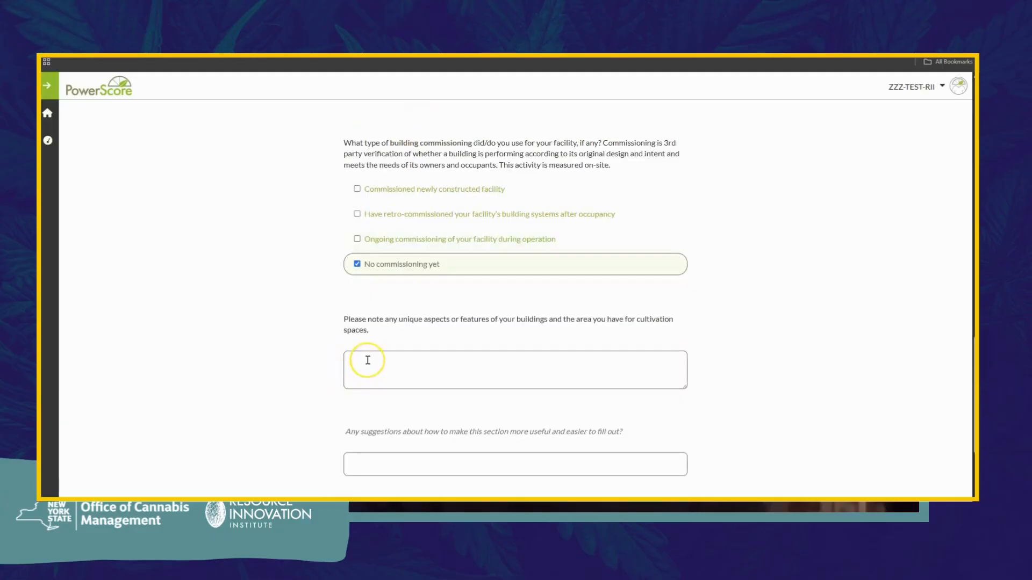
scroll(367, 360, "down", 1)
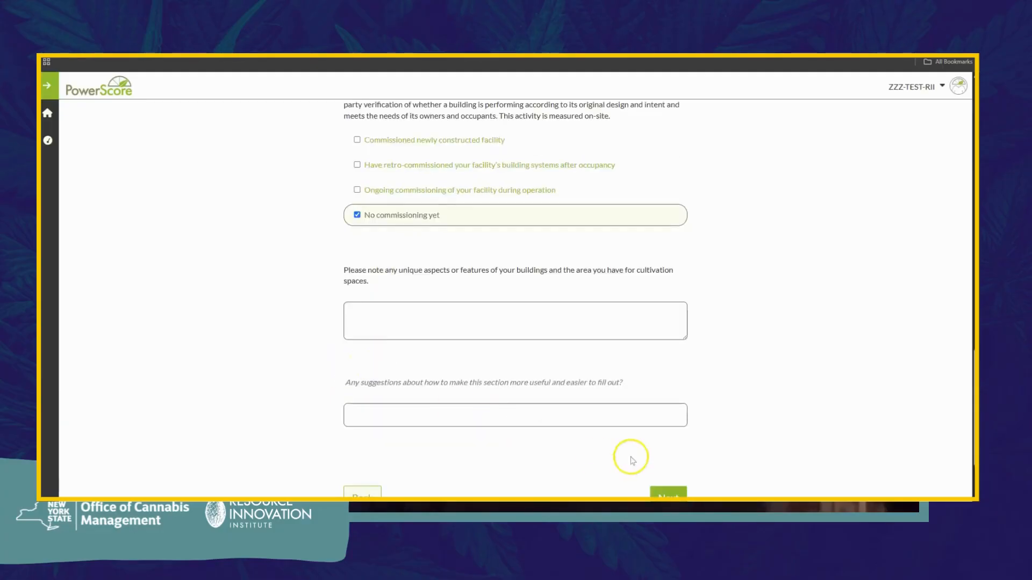
left_click(656, 493)
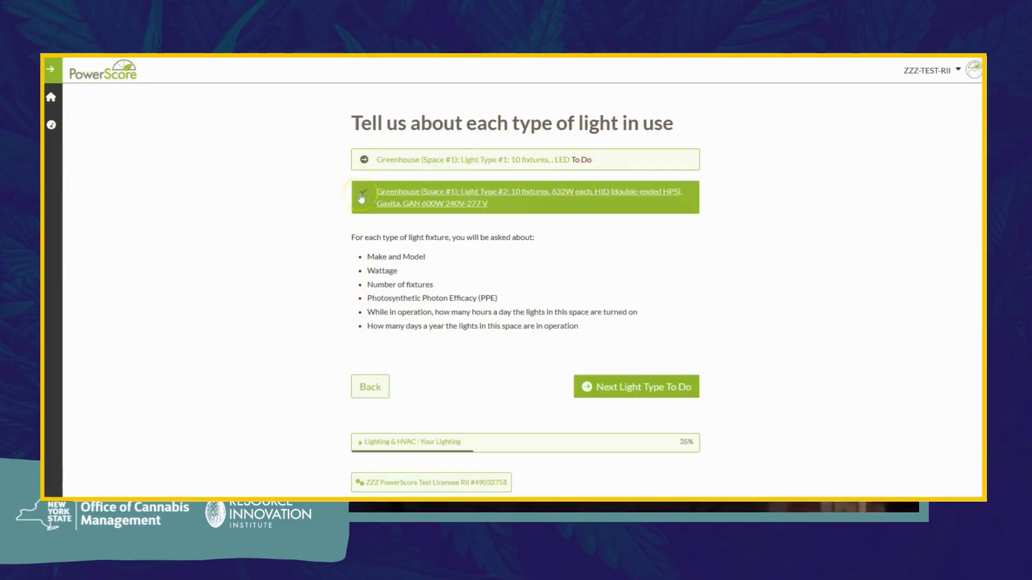
Step: Pick the Fluence SPYDRx PLUS LED fixture for Greenhouse Light Type #1
left_click(363, 163)
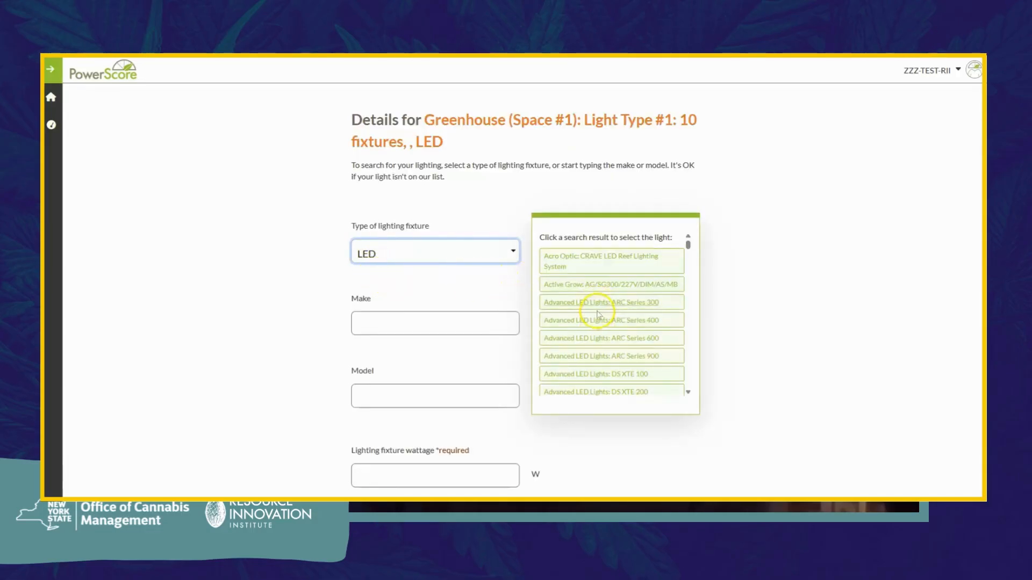
left_click_drag(687, 245, 690, 286)
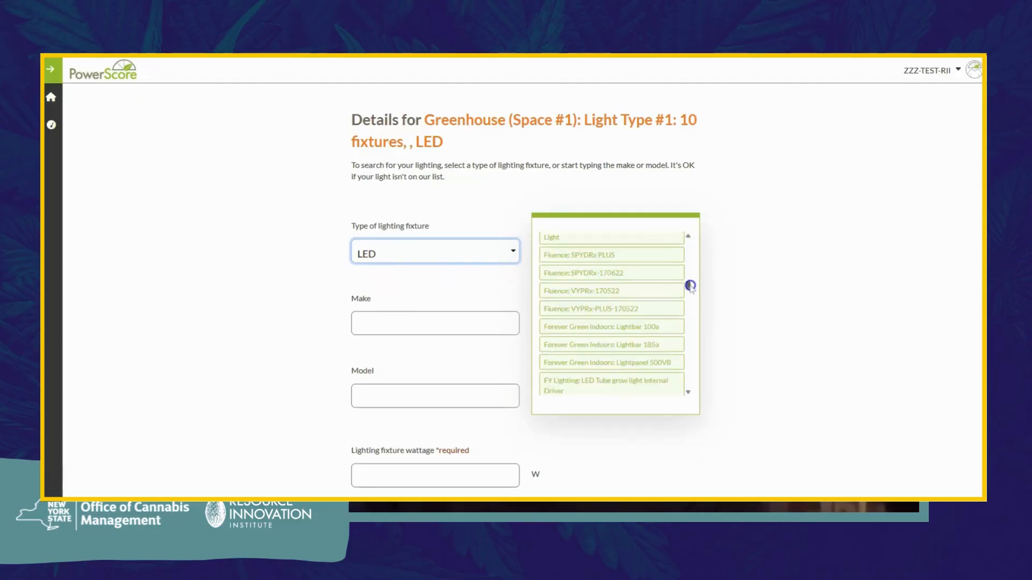
left_click(645, 266)
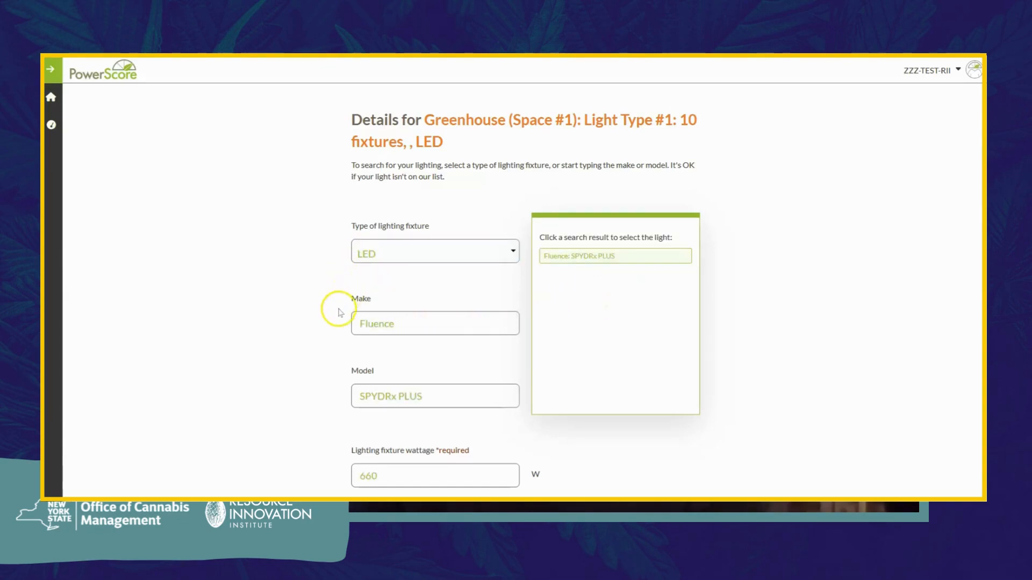
Step: Give Light Type #1 a PPE of 2.86 µmol/J, 10 fixtures, 12 hours daily, 360 days yearly
scroll(340, 313, "down", 2)
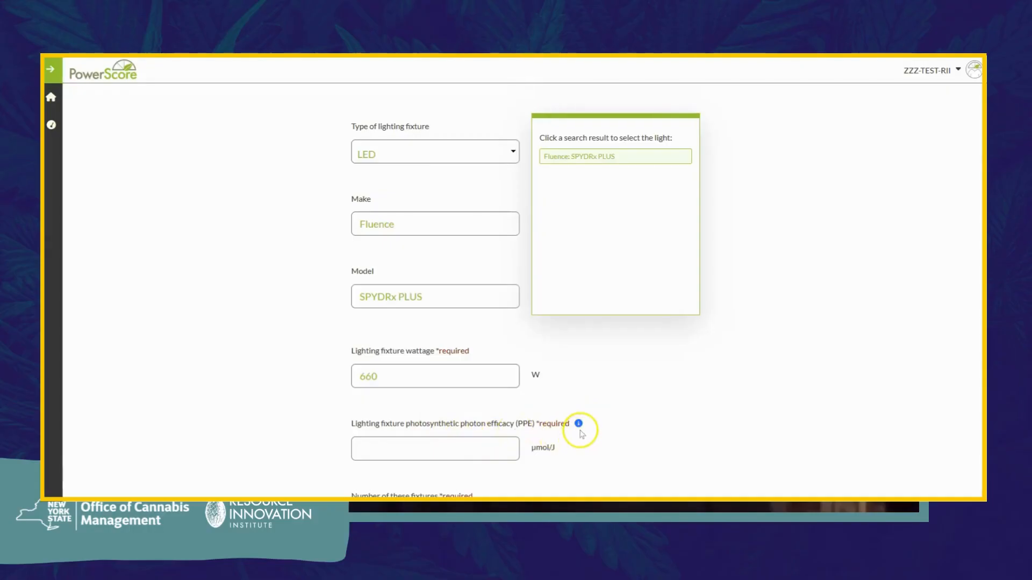
left_click(579, 424)
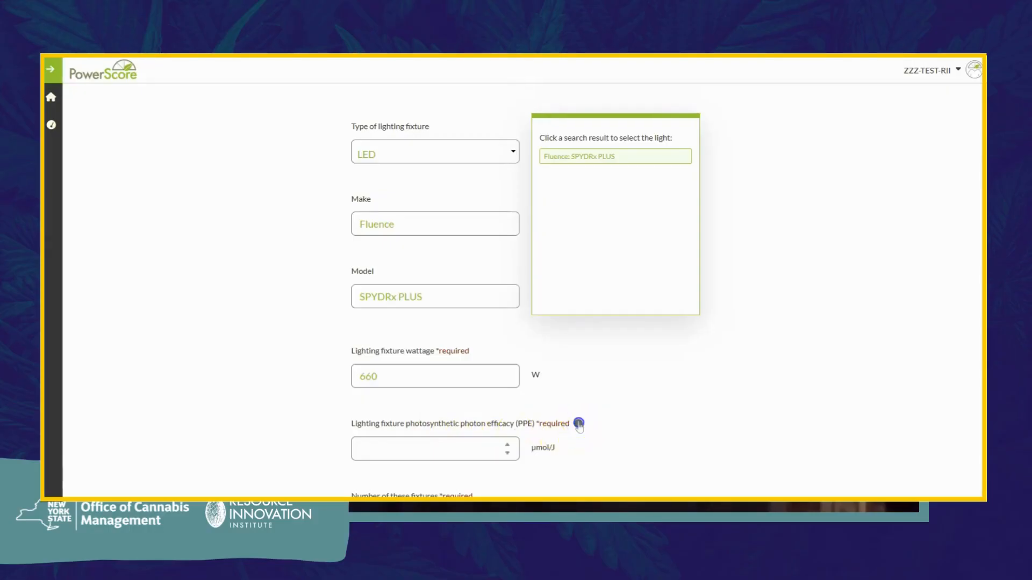
scroll(579, 426, "down", 1)
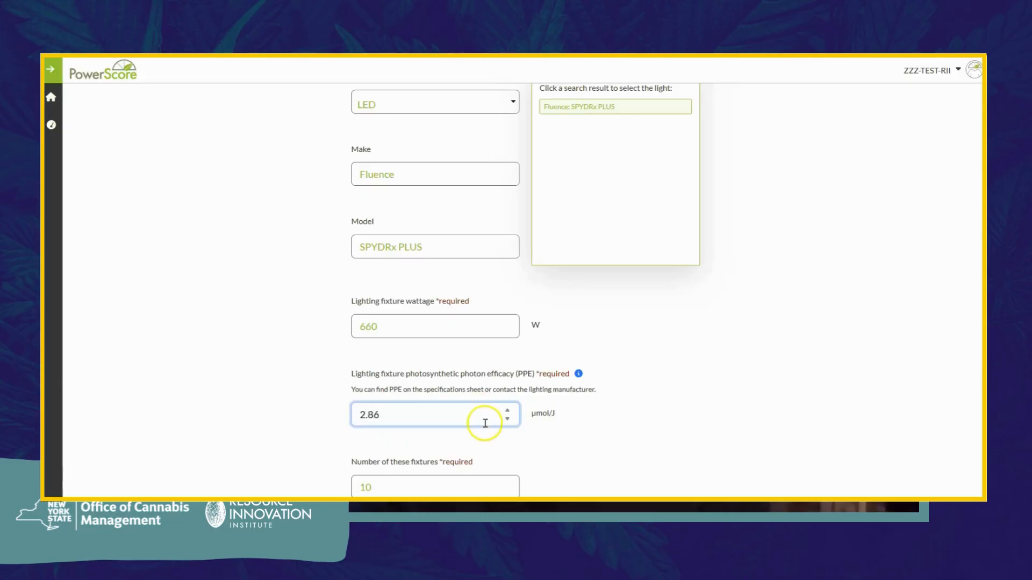
left_click(483, 435)
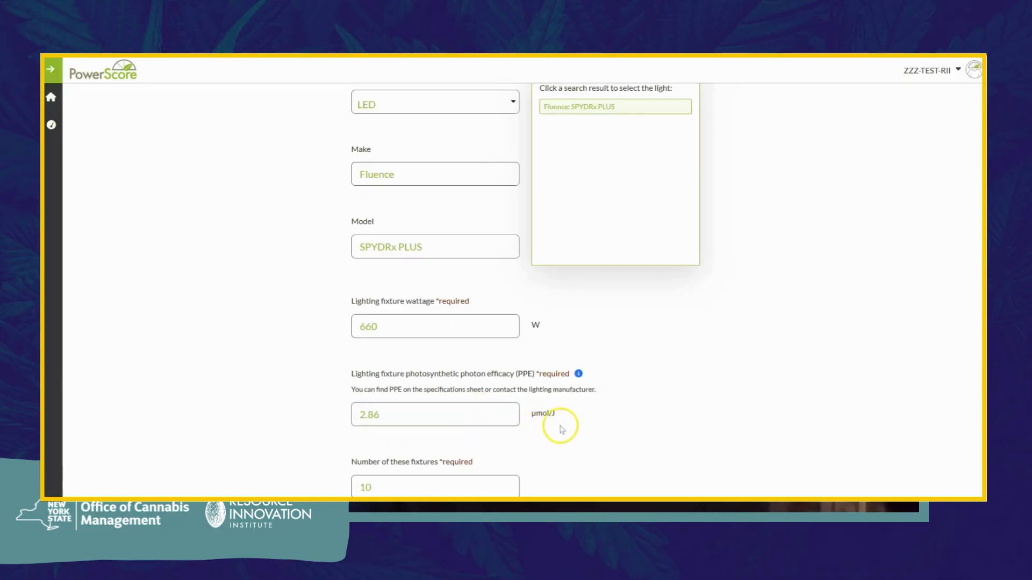
scroll(562, 427, "down", 3)
scroll(564, 430, "down", 3)
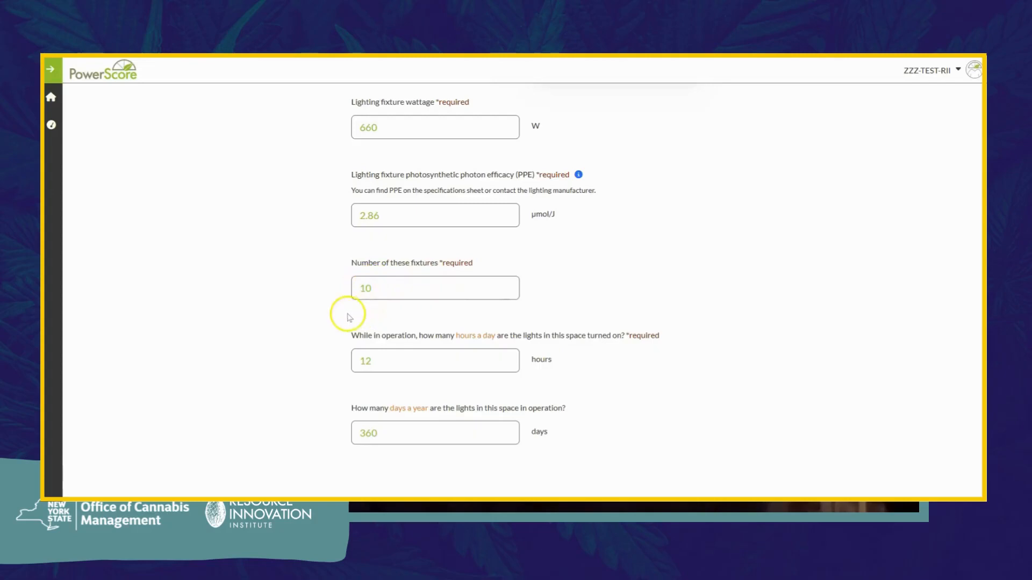
scroll(341, 317, "down", 1)
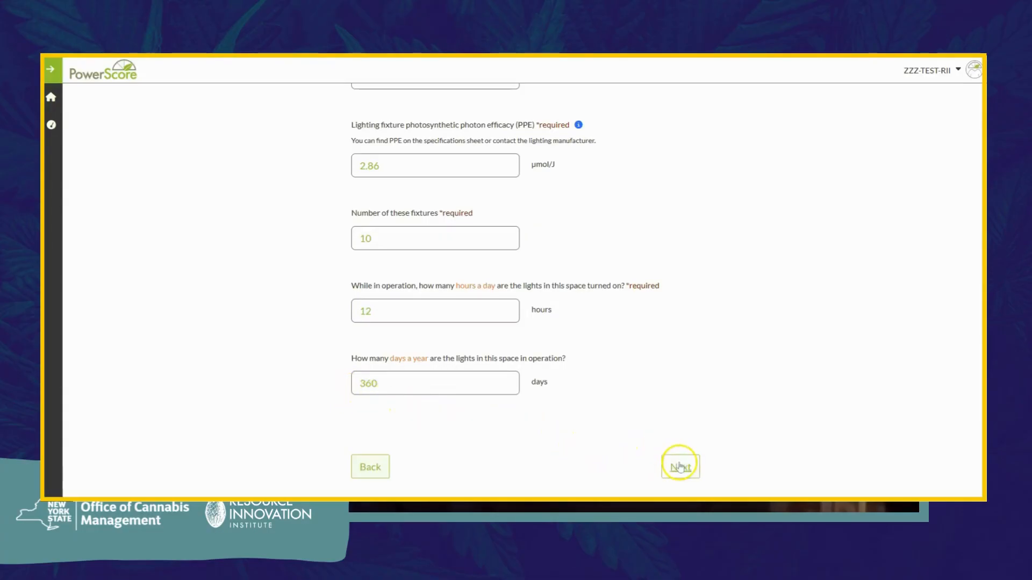
Step: Save the Light Type #1 answers and load the HVAC systems page
left_click(680, 466)
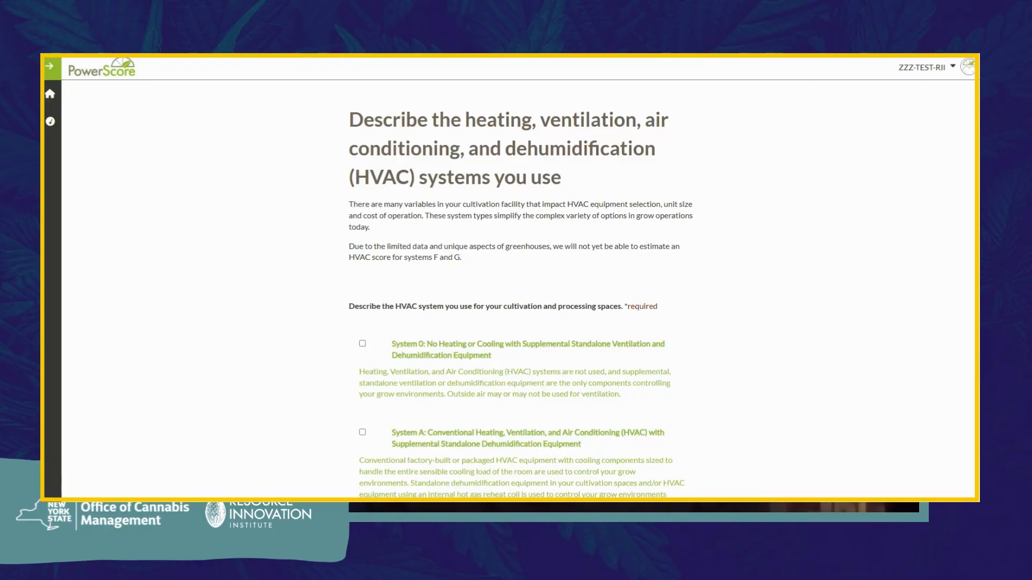
scroll(736, 196, "down", 1)
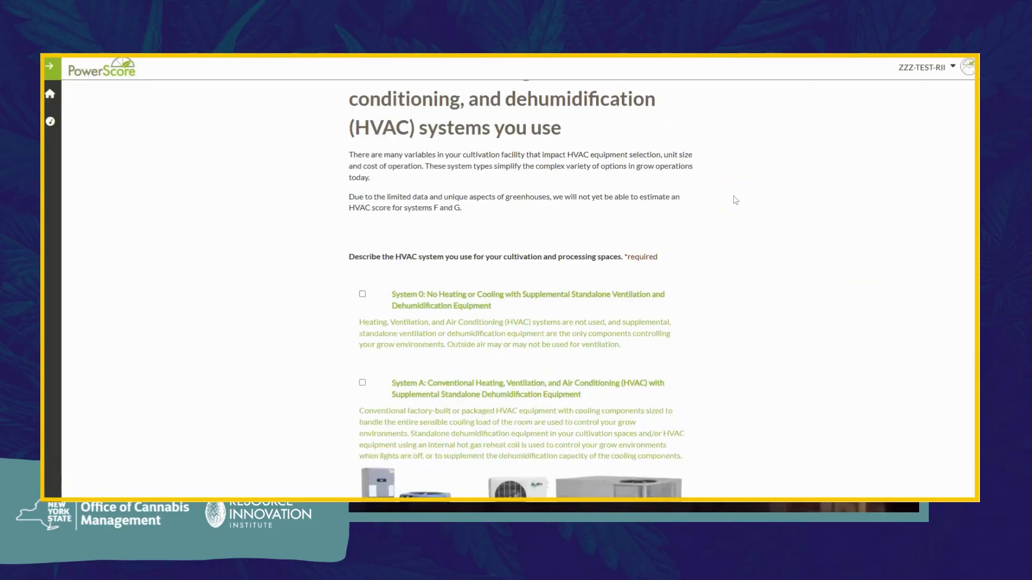
scroll(736, 200, "down", 1)
scroll(736, 200, "down", 1)
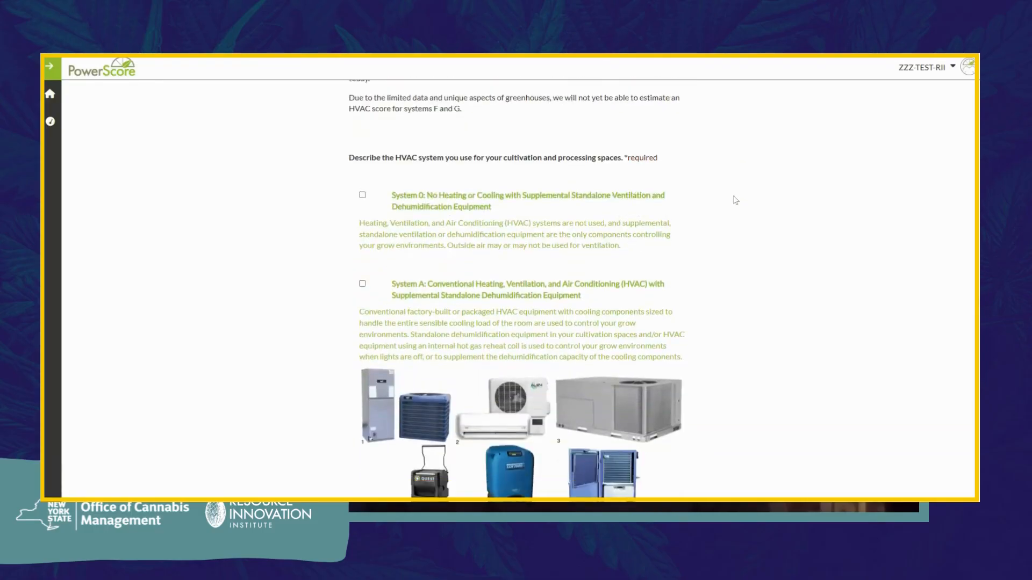
scroll(736, 199, "down", 1)
scroll(736, 200, "down", 1)
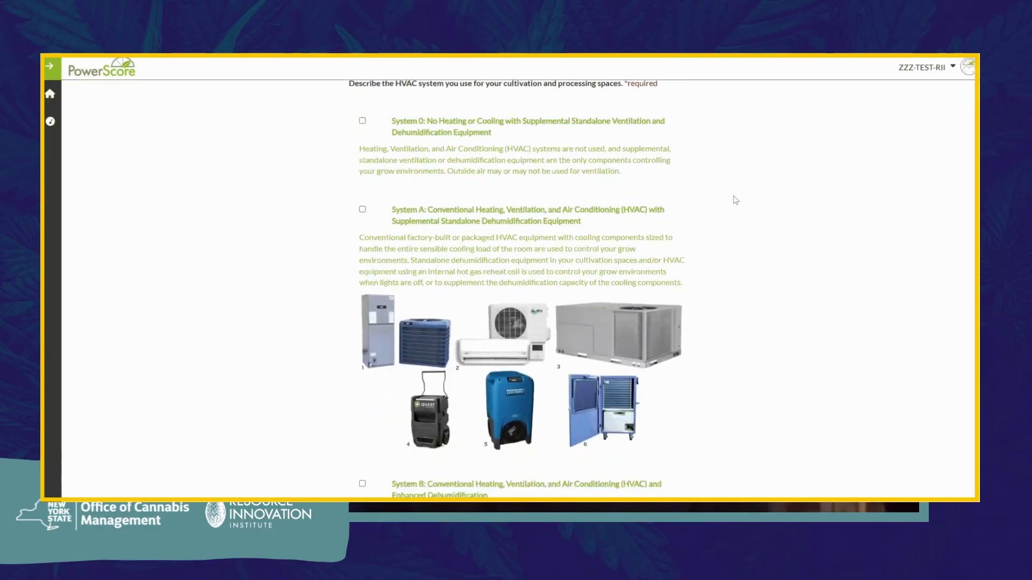
scroll(736, 200, "down", 4)
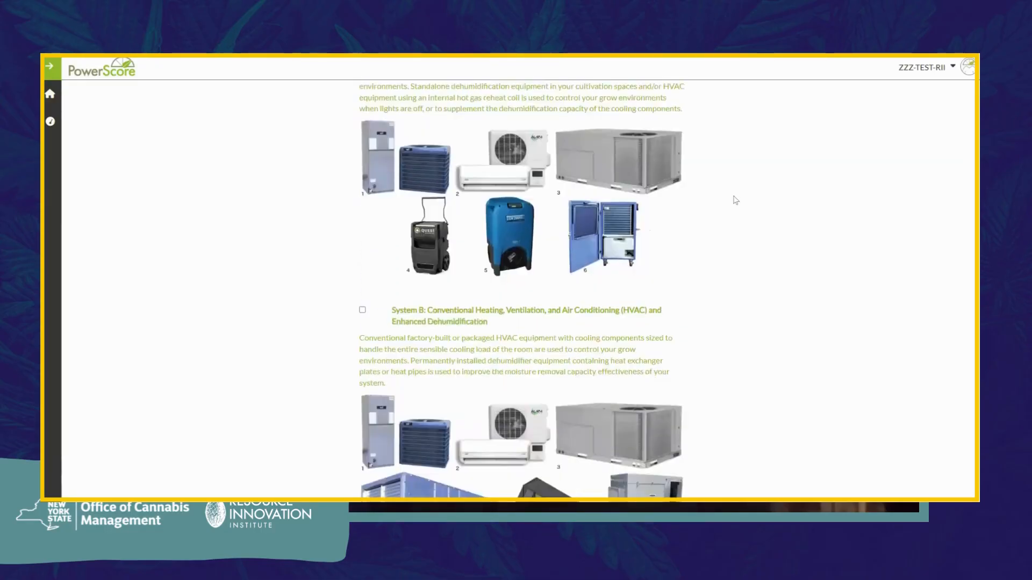
scroll(736, 200, "down", 5)
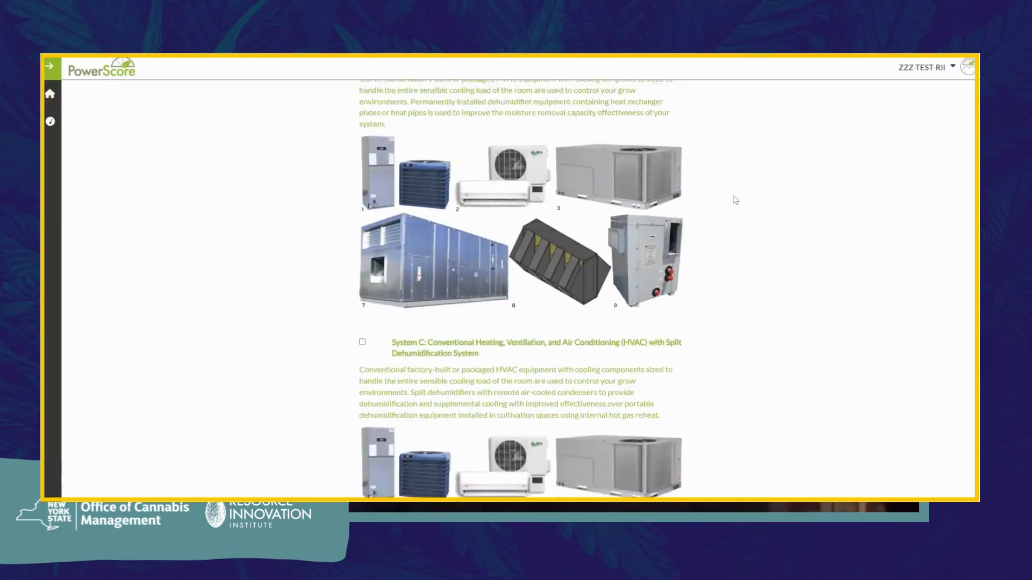
scroll(736, 200, "down", 5)
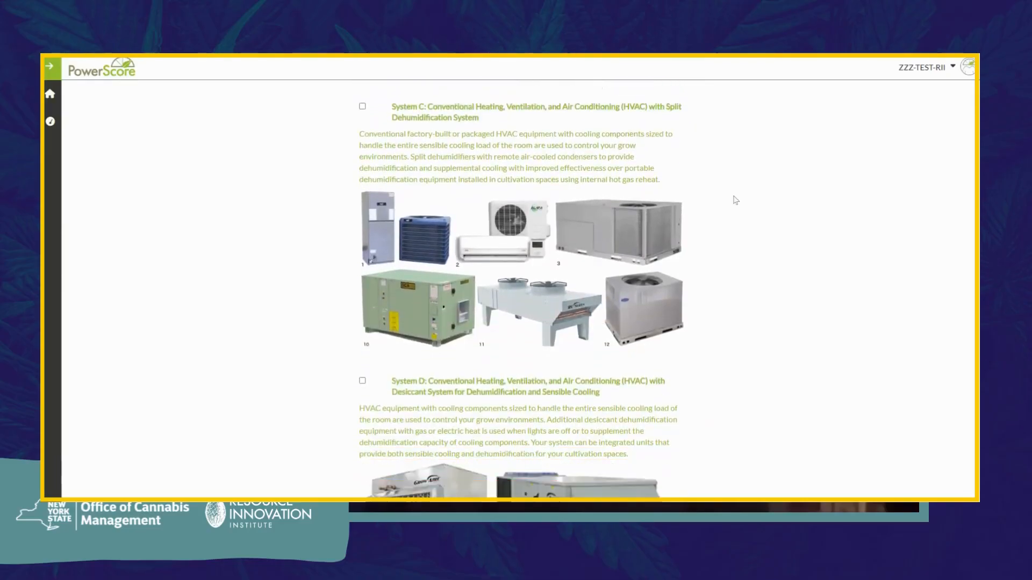
scroll(736, 200, "down", 5)
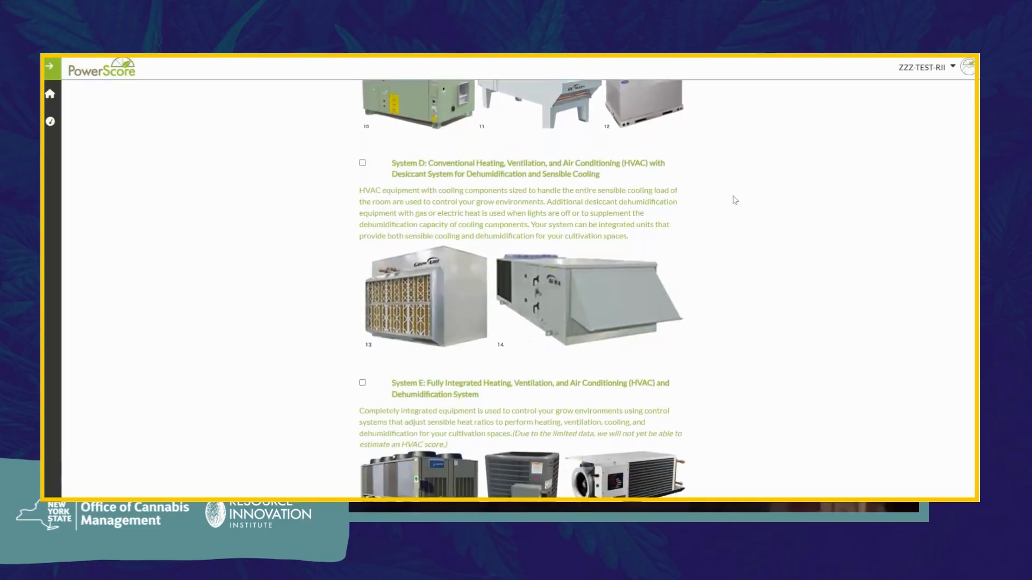
scroll(735, 200, "down", 5)
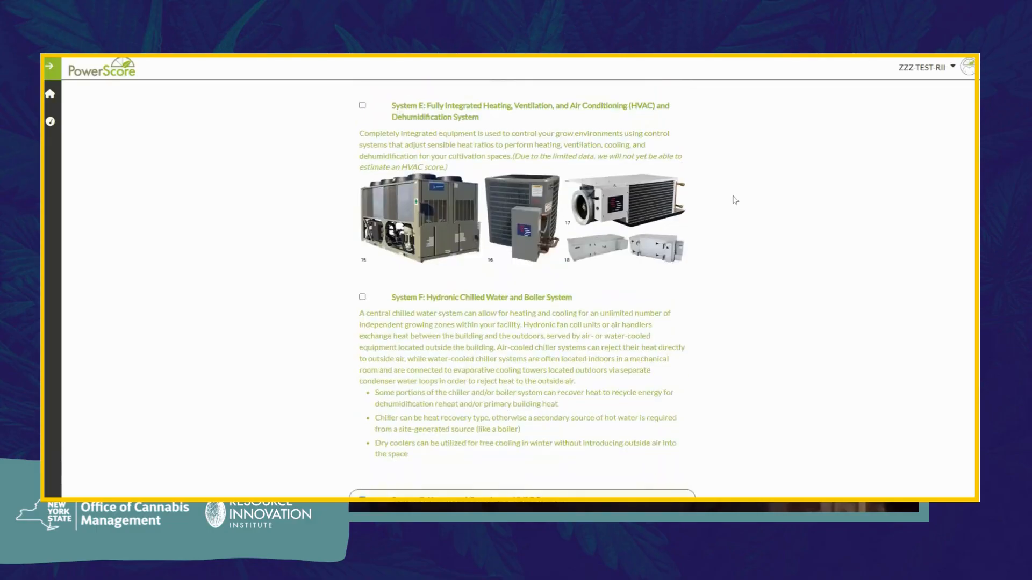
scroll(736, 200, "down", 4)
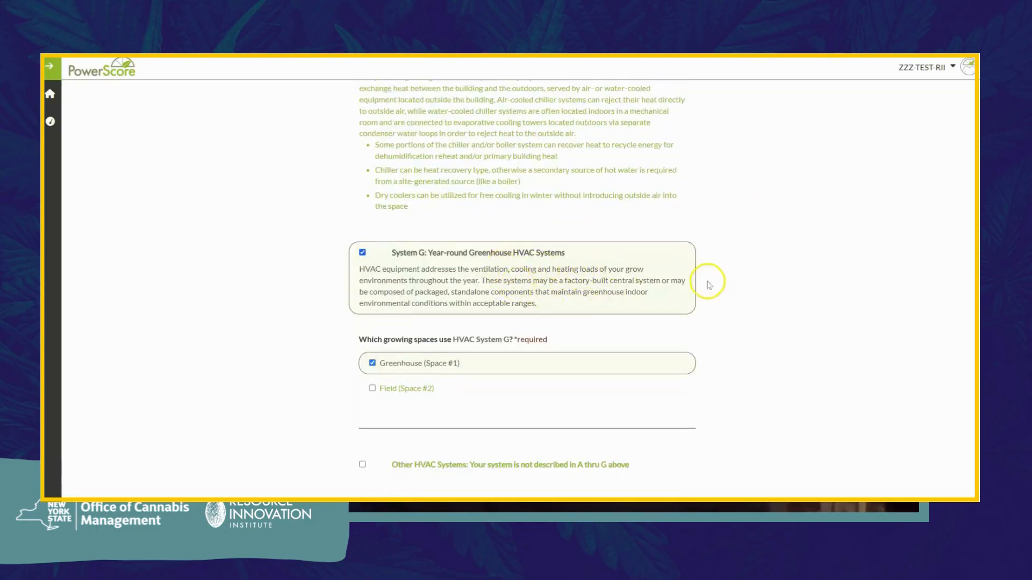
scroll(740, 281, "down", 2)
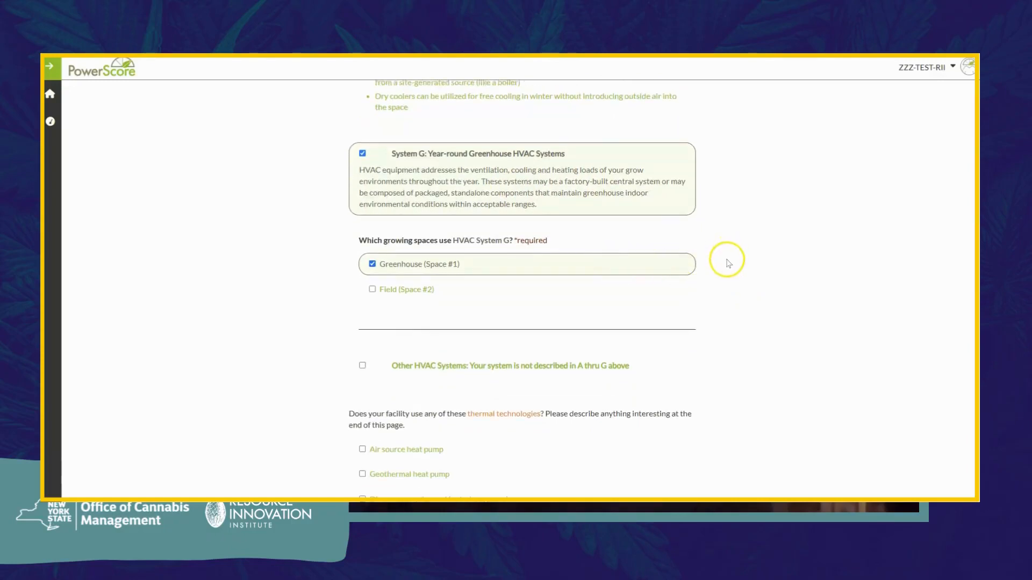
scroll(728, 258, "down", 2)
scroll(728, 264, "down", 1)
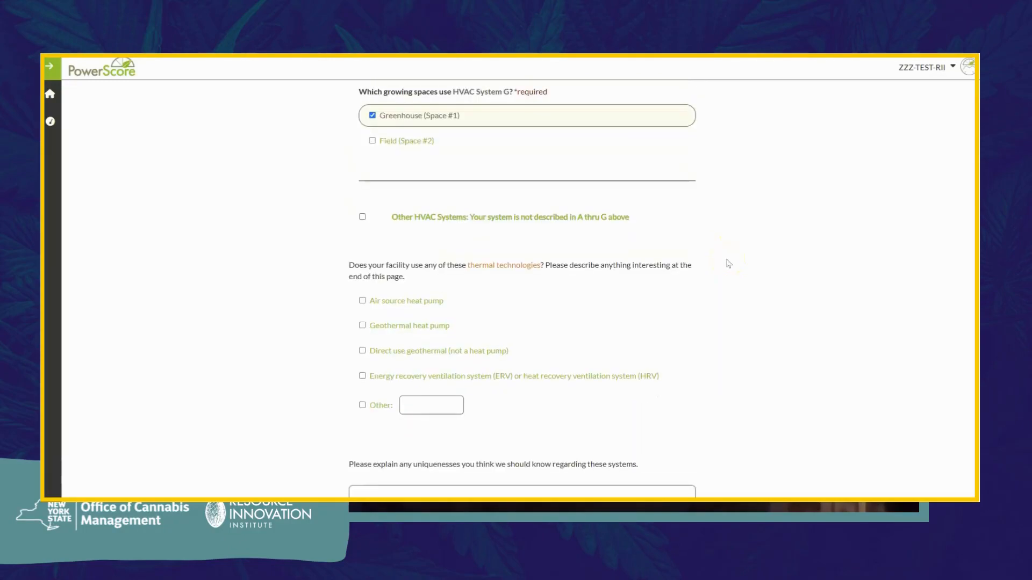
scroll(728, 263, "down", 1)
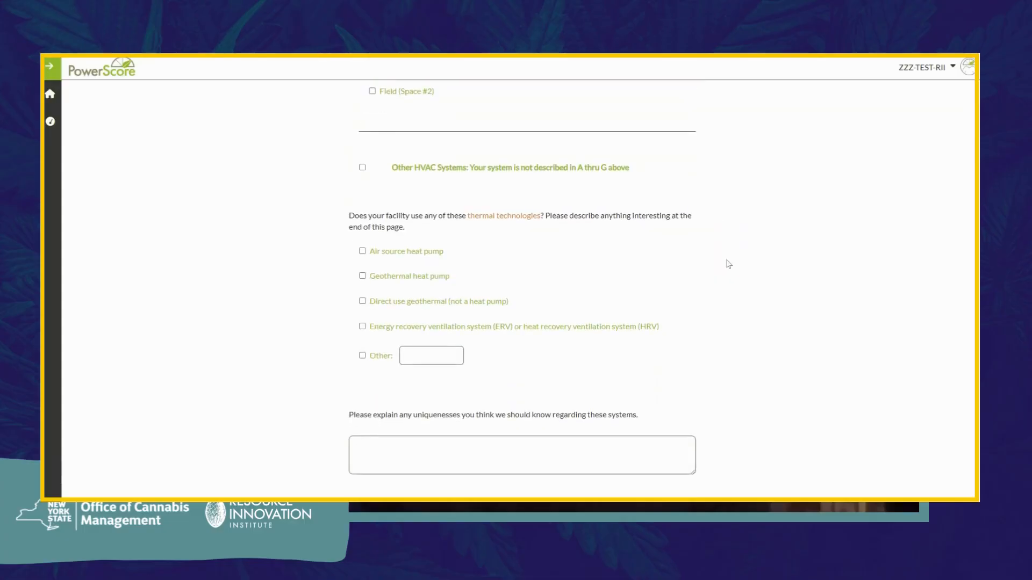
left_click(737, 257)
scroll(721, 395, "down", 3)
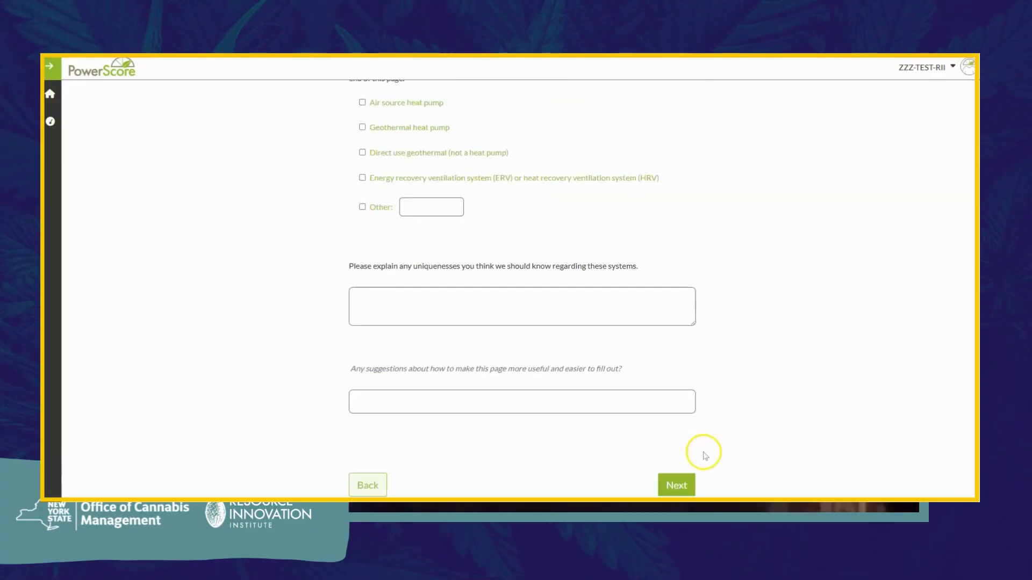
Step: On Water Sources, check Irrigation as reclaimed water and Post harvest activities under Applications
left_click(690, 482)
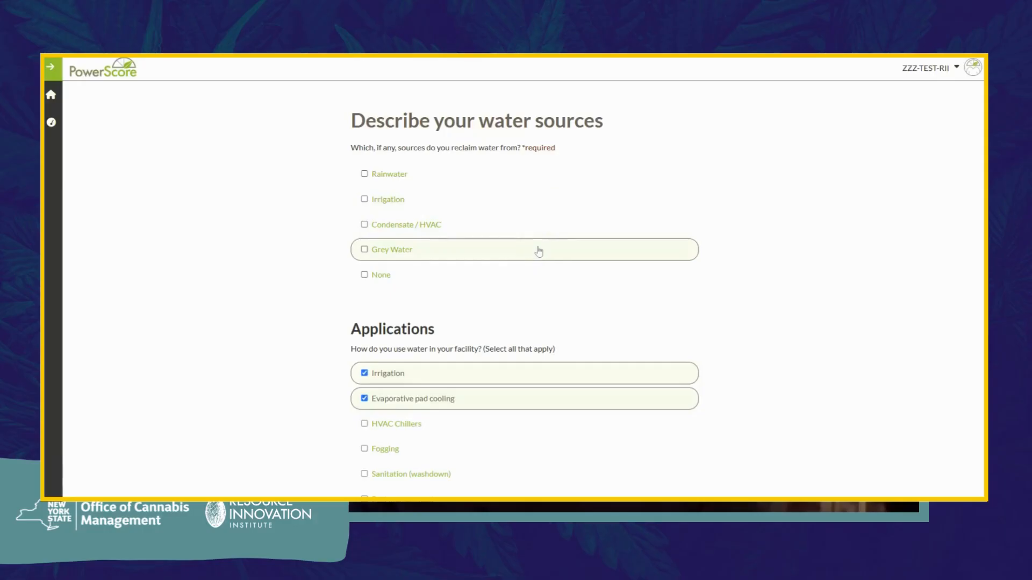
left_click(512, 204)
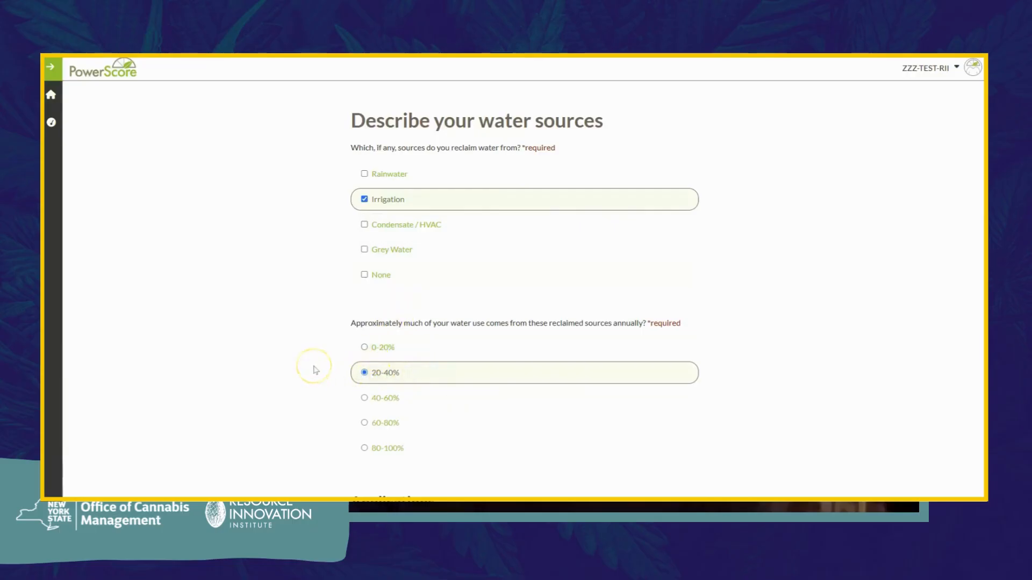
scroll(316, 371, "down", 4)
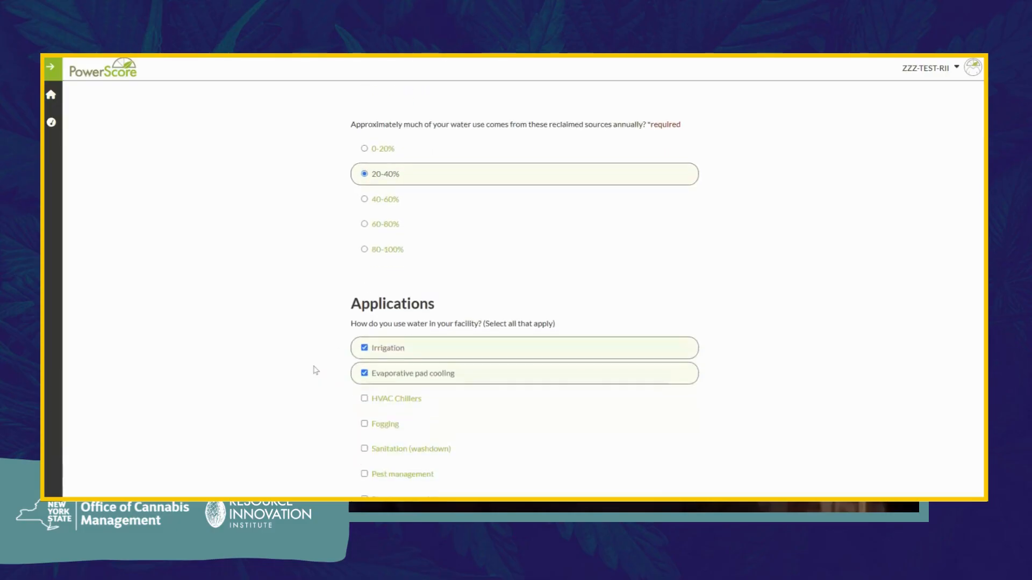
scroll(315, 370, "down", 2)
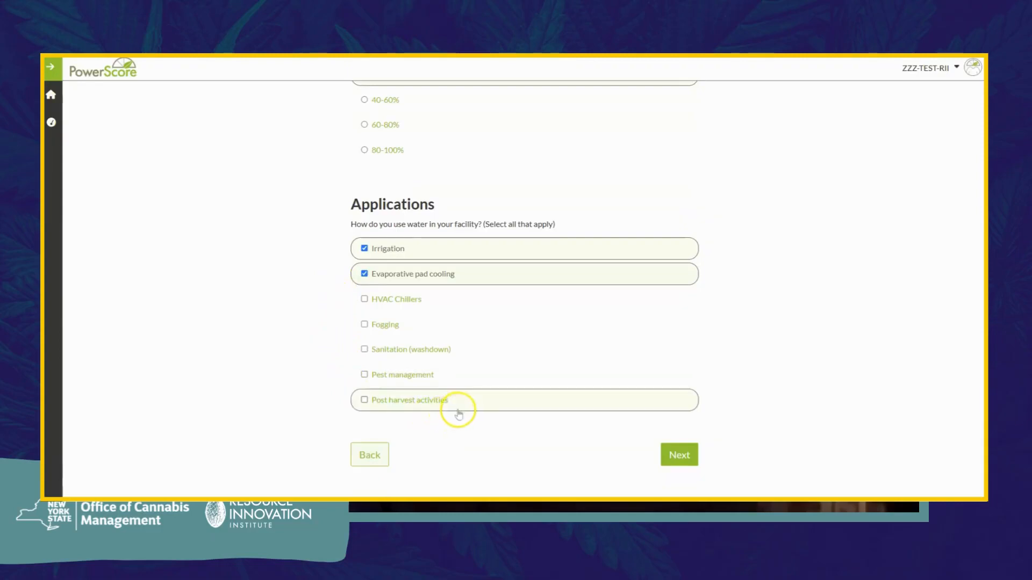
left_click(652, 405)
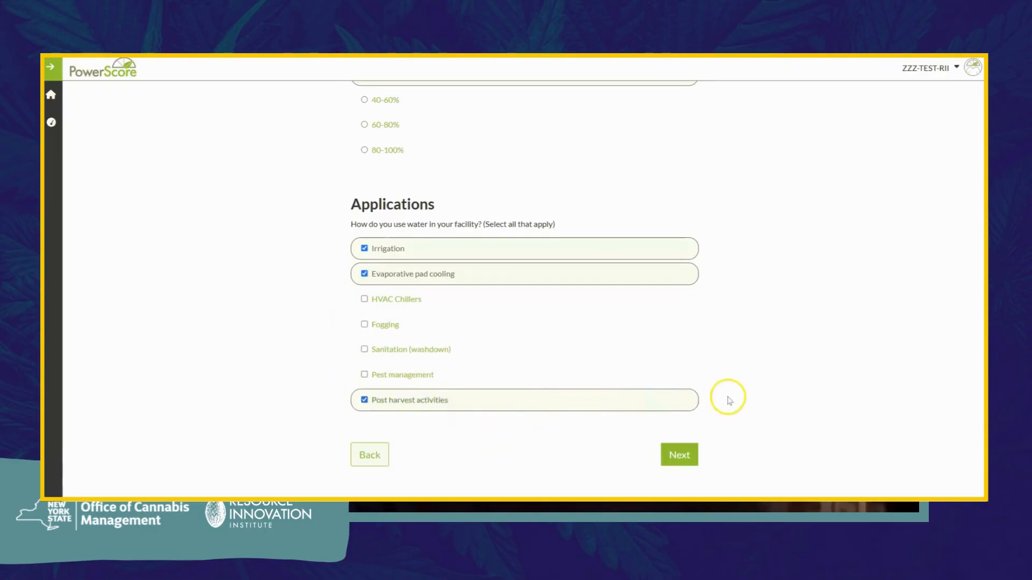
left_click(690, 454)
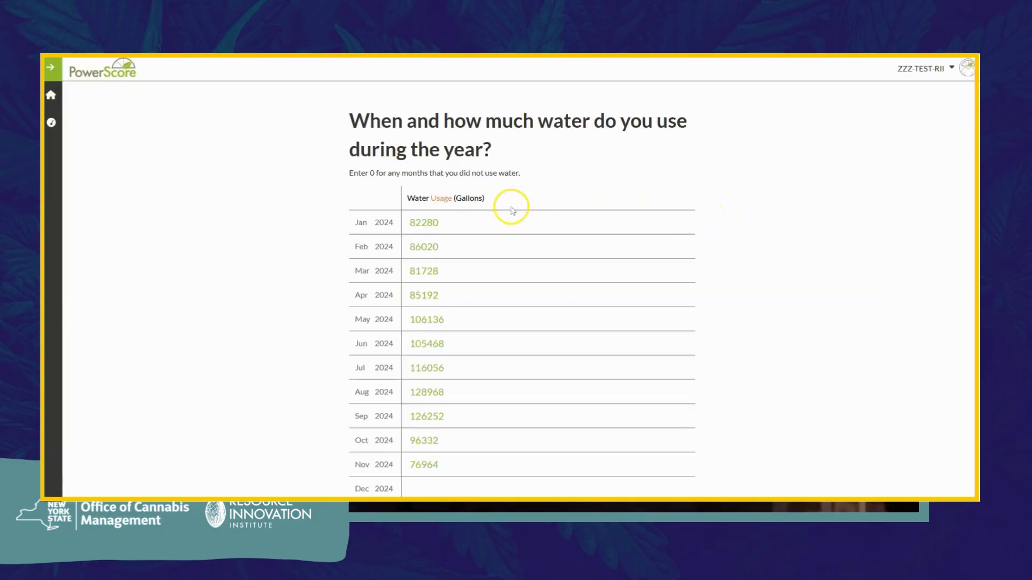
Step: Enter 64524 gallons as December 2024 water usage and submit the water table
scroll(503, 228, "down", 1)
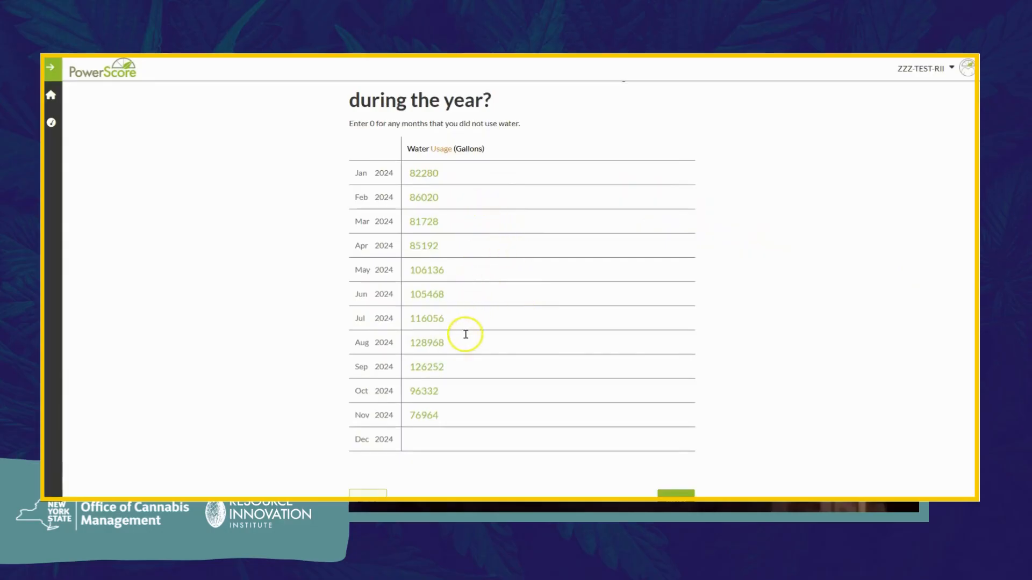
left_click(451, 440)
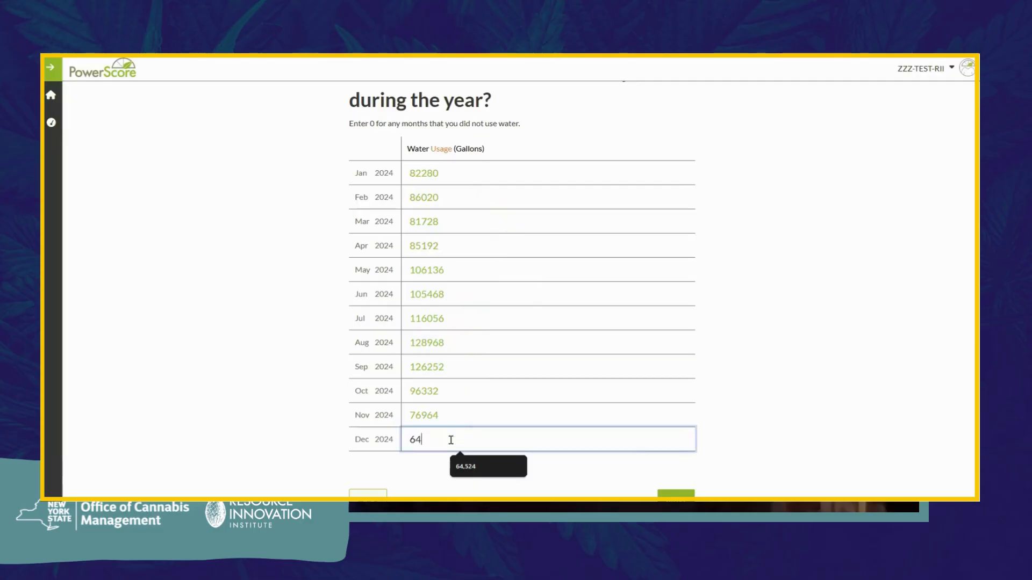
type("64524")
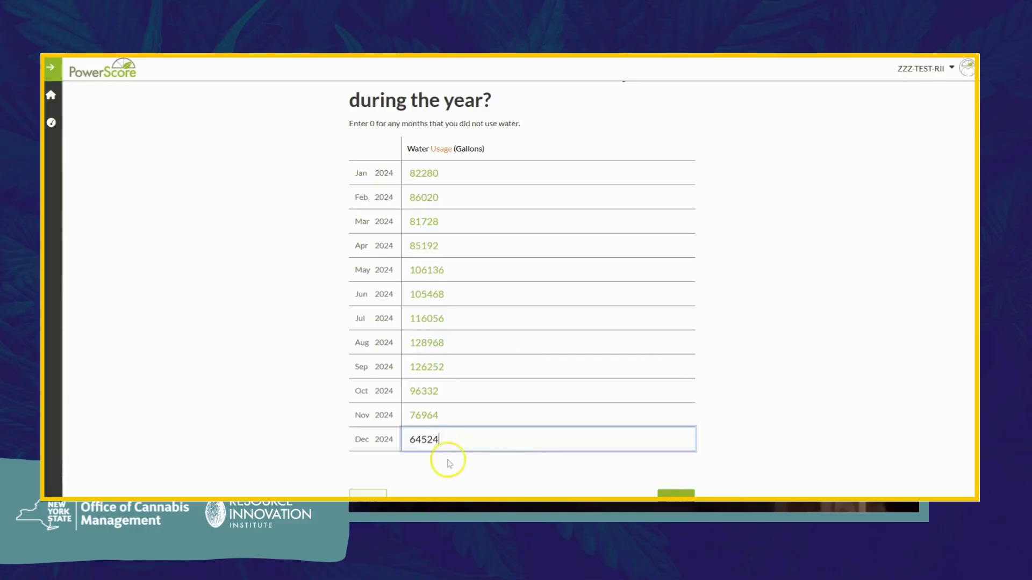
left_click(450, 463)
scroll(446, 458, "down", 1)
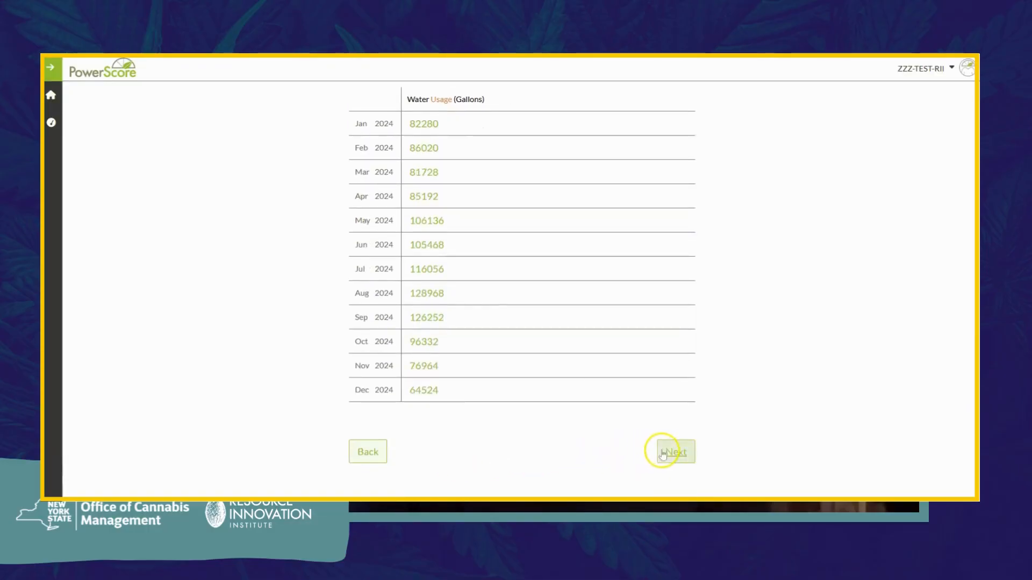
left_click(663, 454)
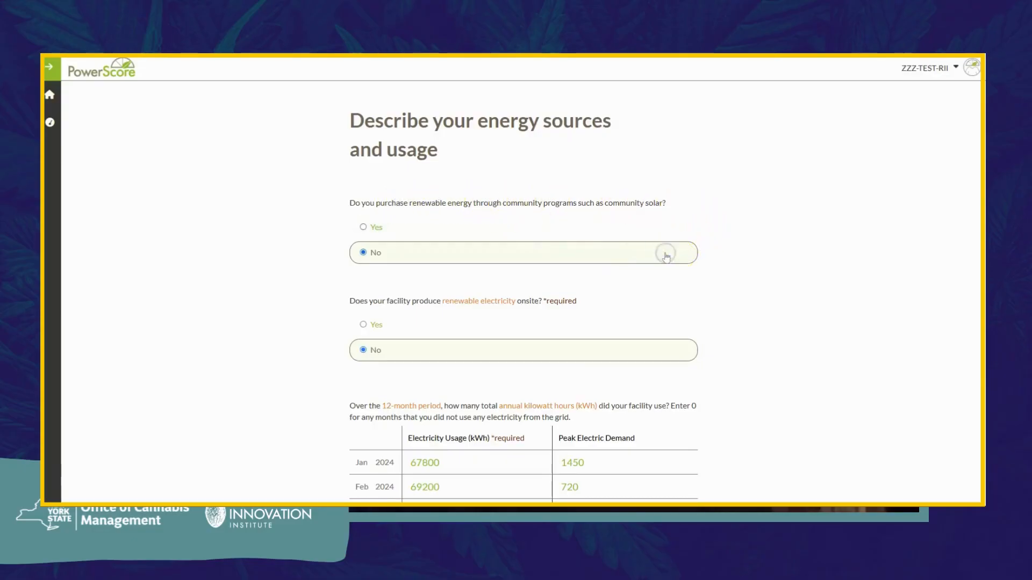
Step: Fill December 2024 electricity with 67300 kWh usage and 1780 peak demand
scroll(666, 258, "down", 1)
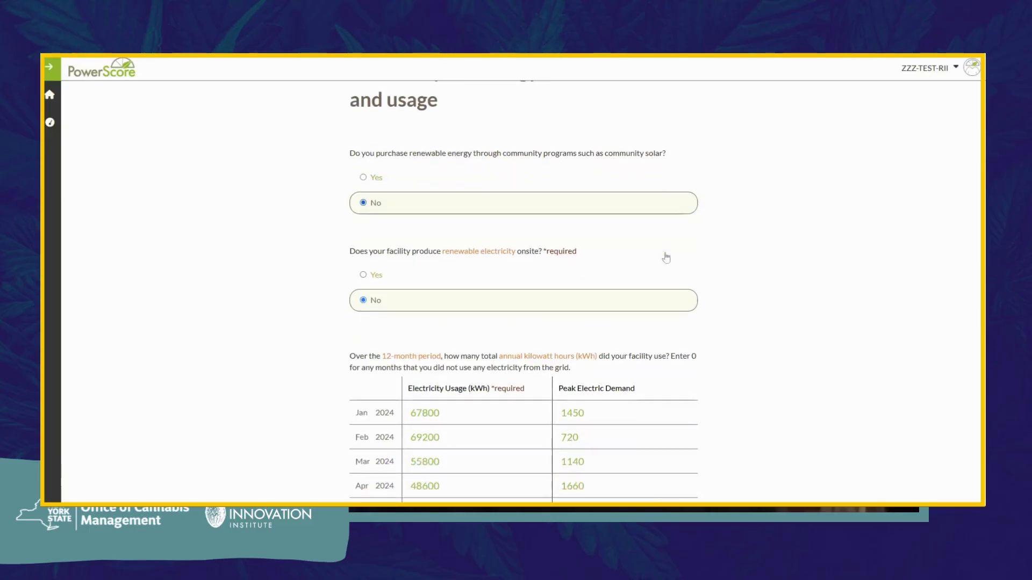
scroll(667, 257, "down", 1)
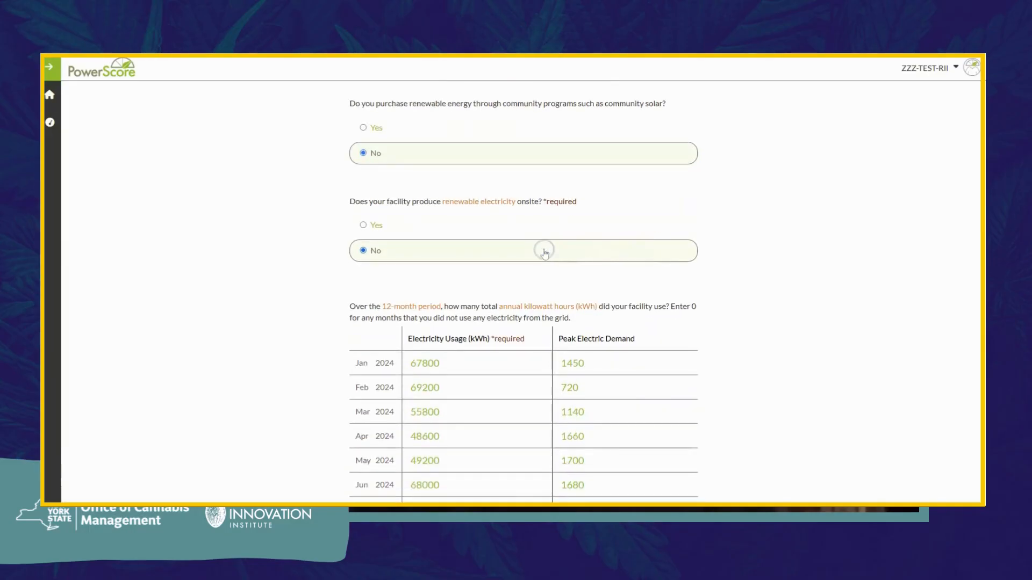
scroll(544, 253, "down", 1)
scroll(544, 253, "down", 3)
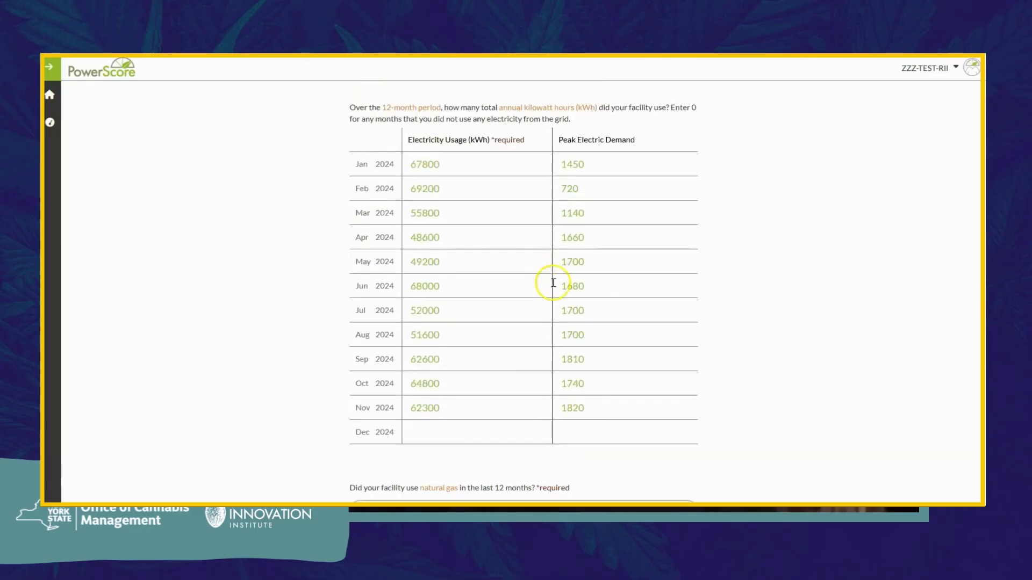
left_click(457, 430)
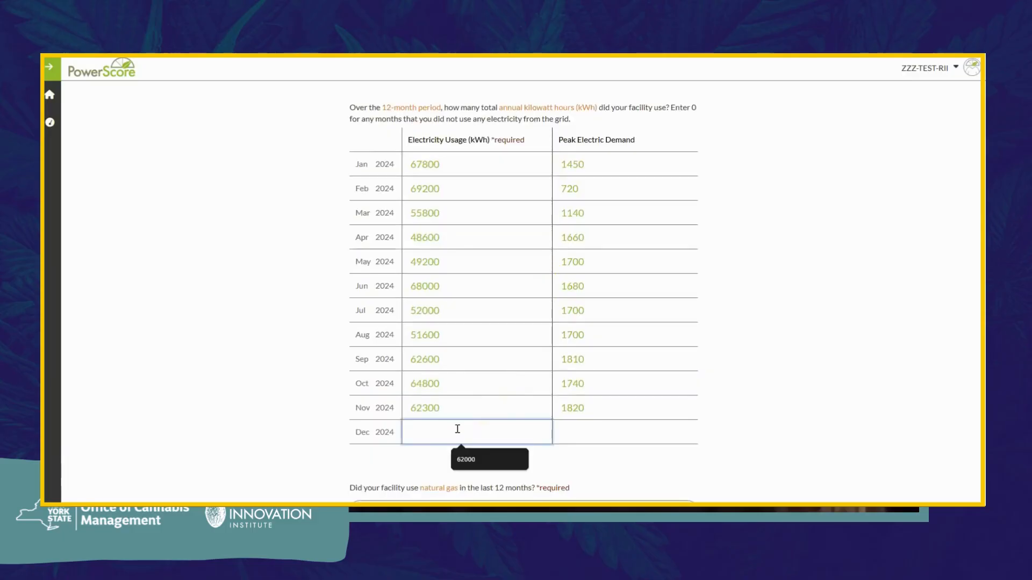
type("67")
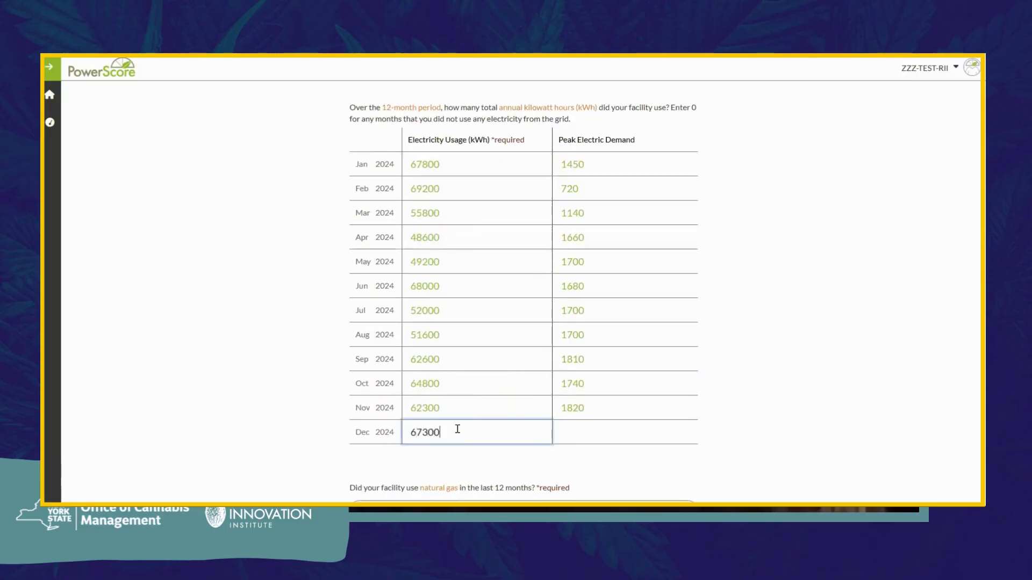
type("300")
left_click(572, 431)
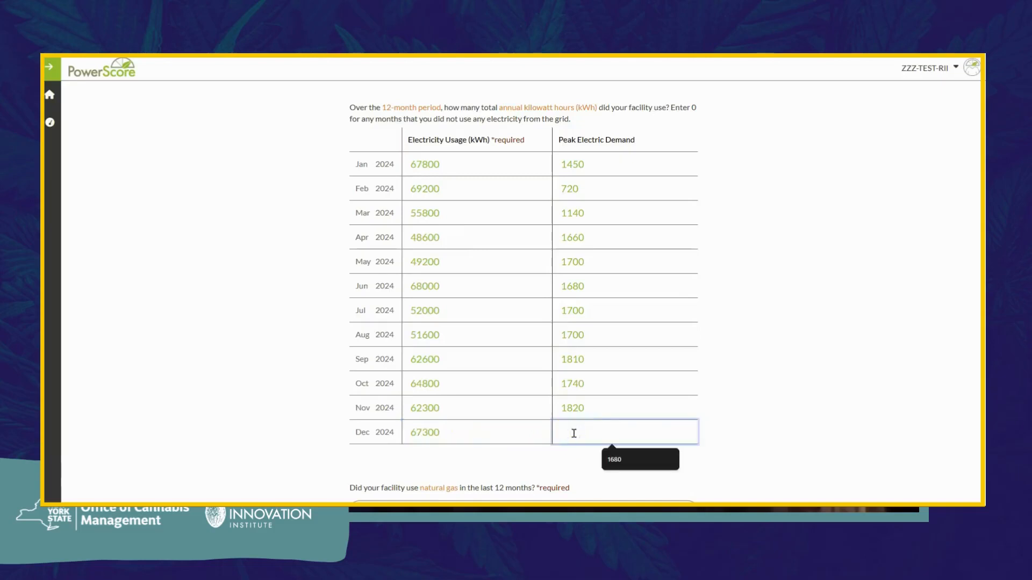
type("1780")
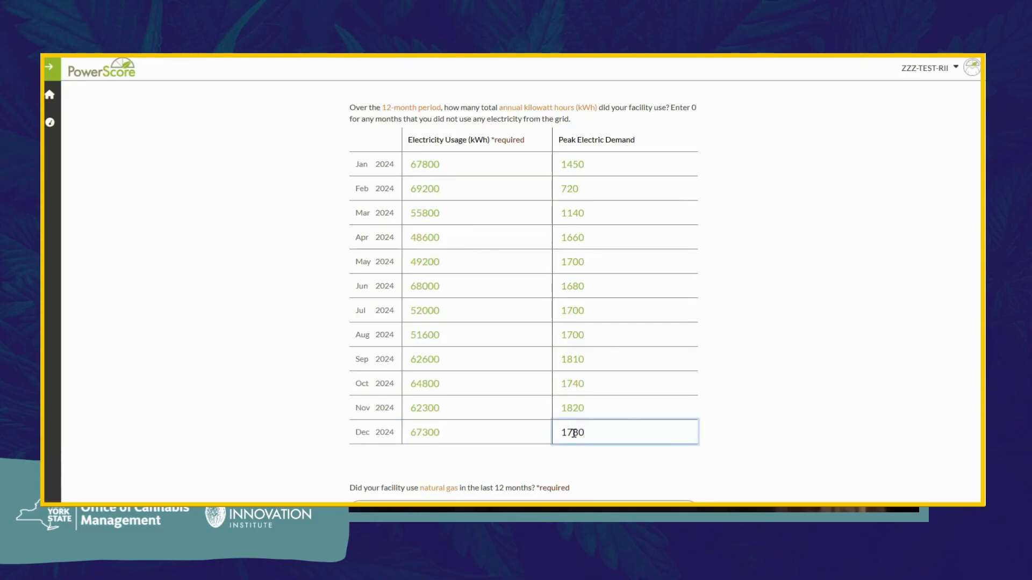
left_click(732, 439)
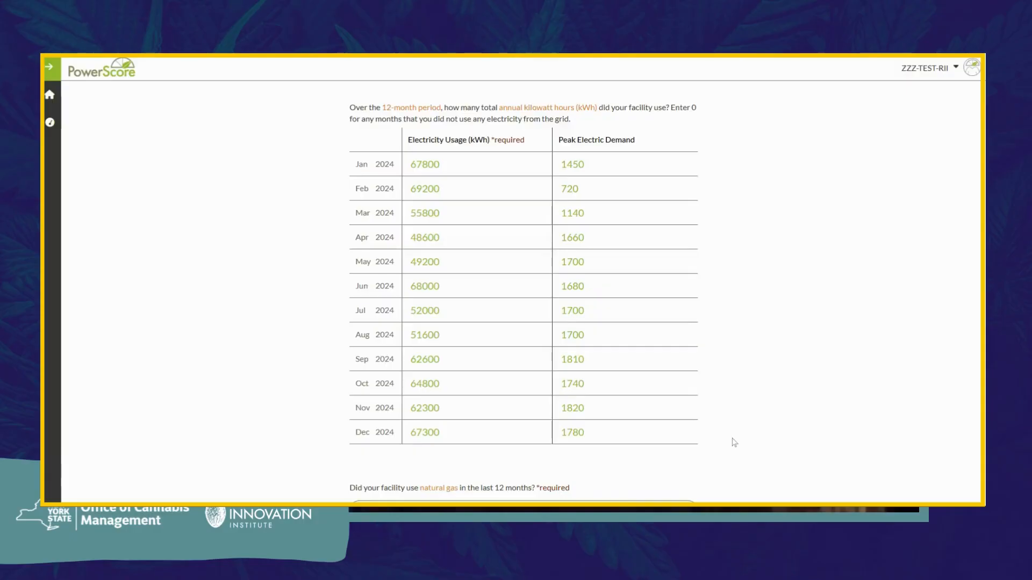
Step: Past the natural gas table, answer No for other delivered fuels and scroll to the bottom
scroll(734, 443, "down", 3)
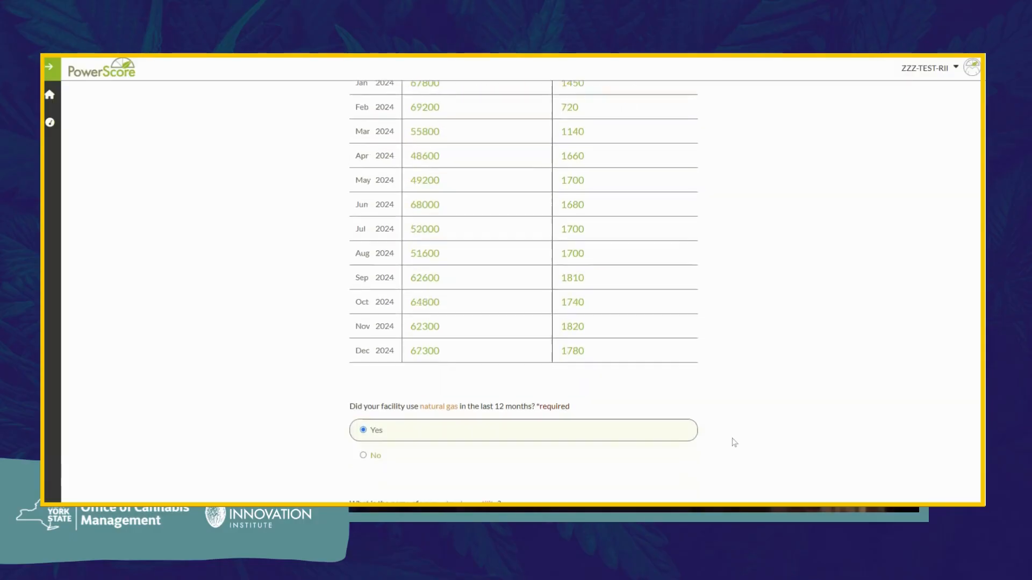
scroll(734, 443, "down", 1)
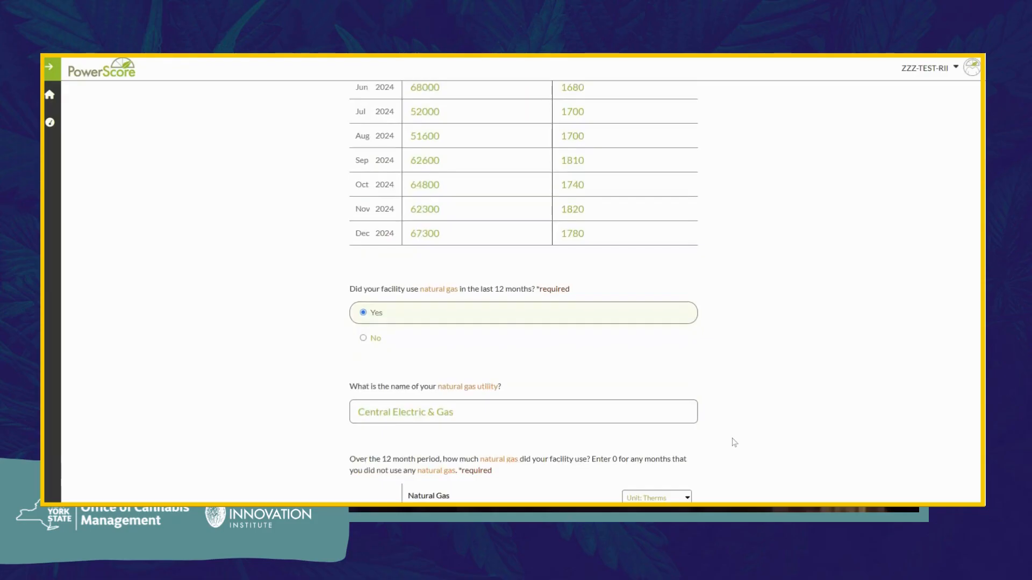
scroll(734, 442, "down", 2)
scroll(734, 443, "down", 2)
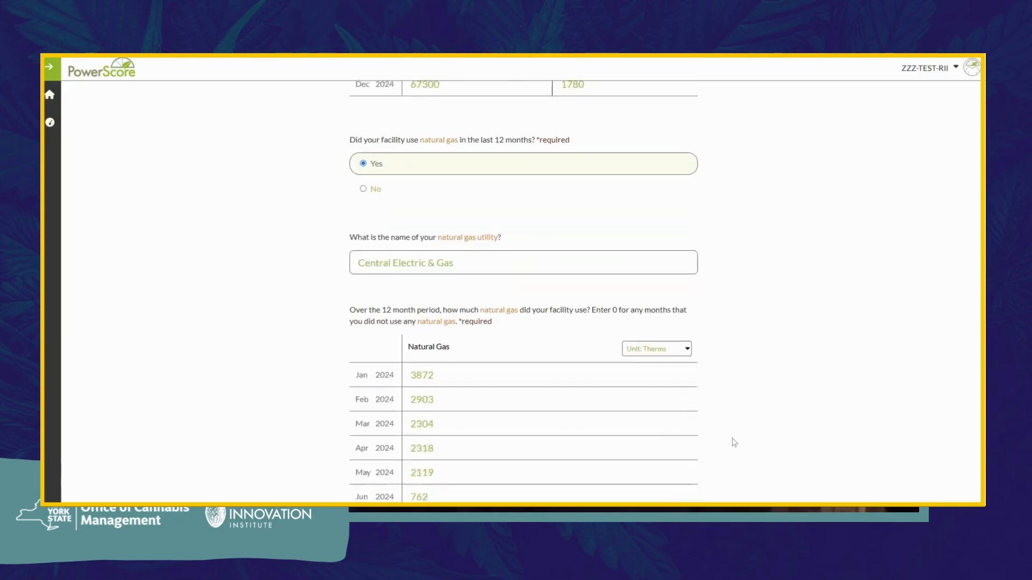
scroll(734, 442, "down", 3)
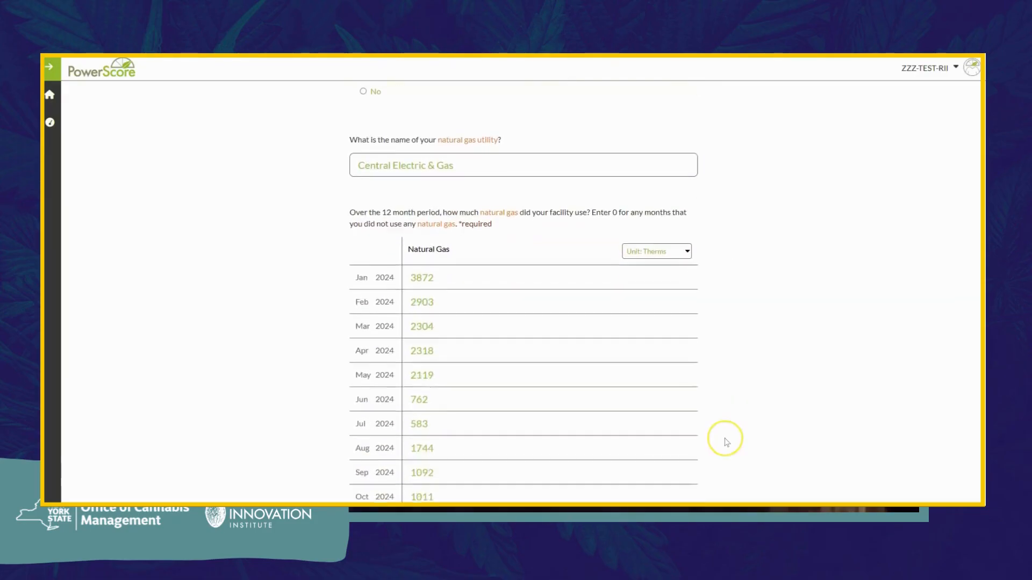
scroll(726, 442, "down", 3)
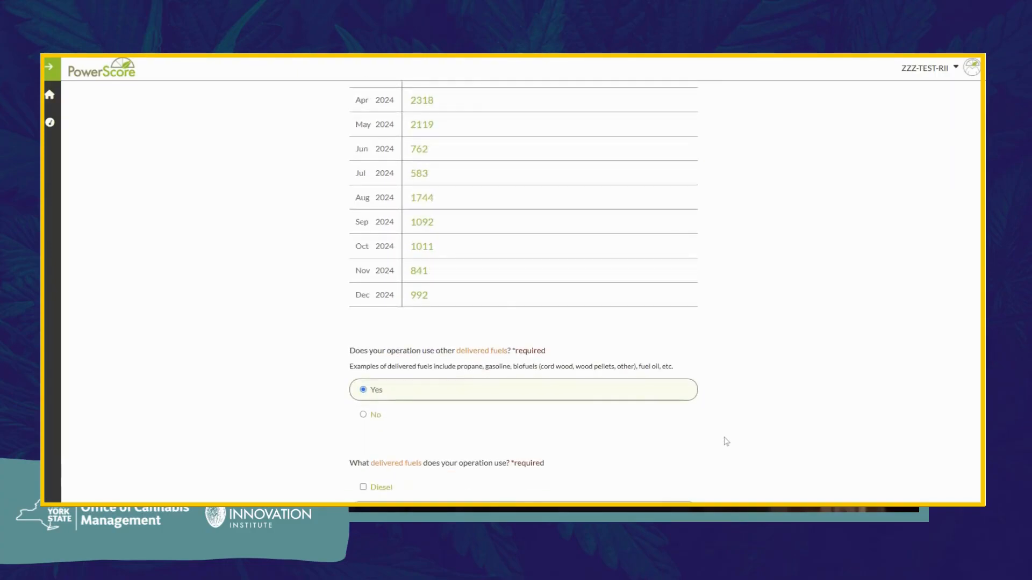
left_click(597, 414)
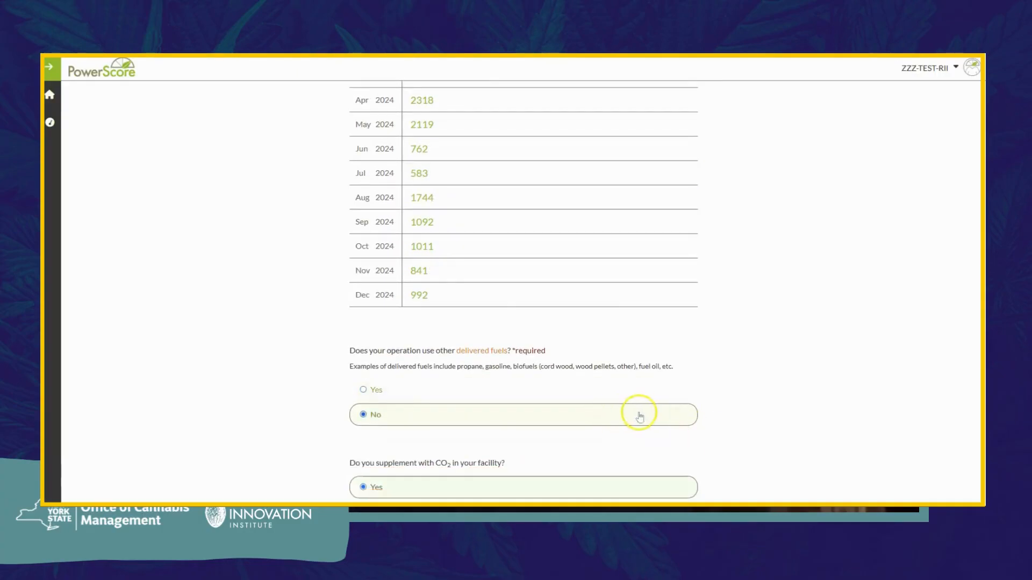
scroll(721, 415, "down", 2)
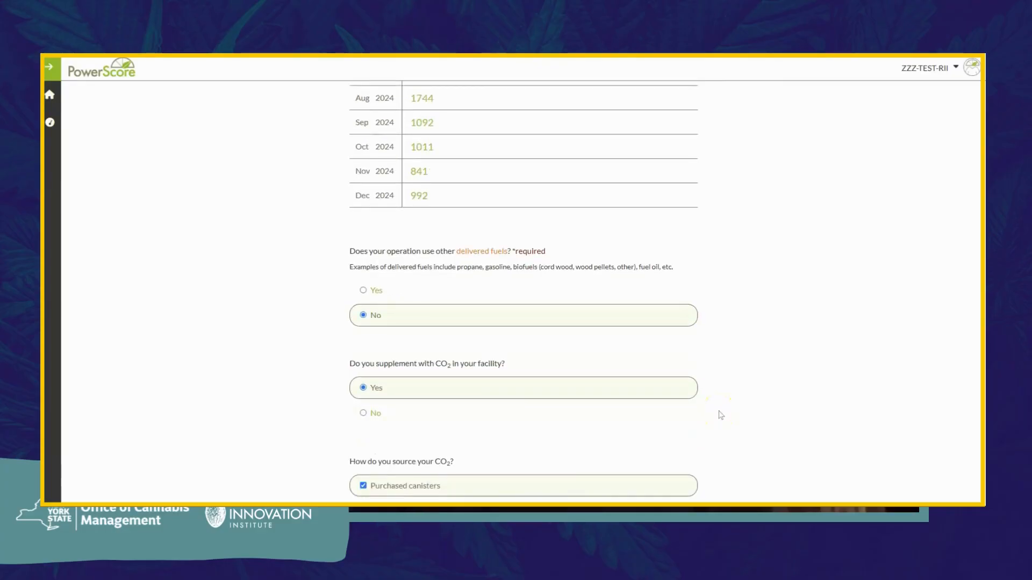
scroll(721, 415, "down", 2)
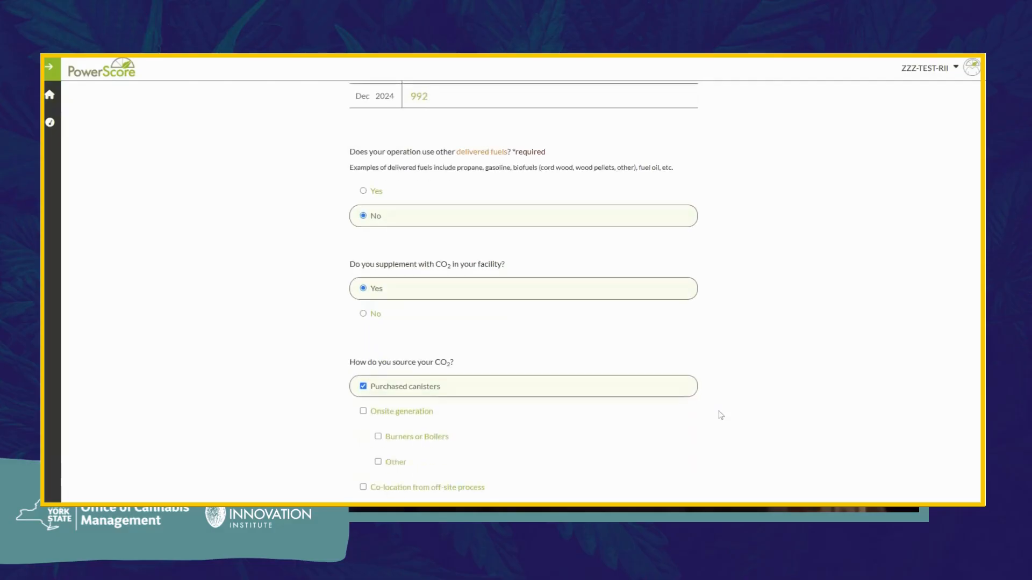
scroll(721, 415, "down", 2)
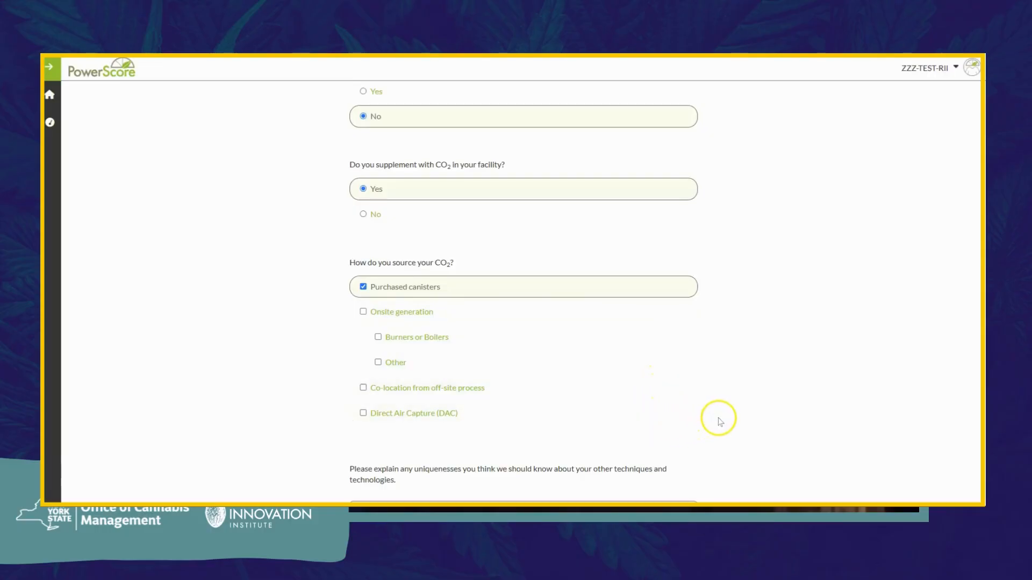
scroll(720, 422, "down", 1)
scroll(720, 422, "down", 3)
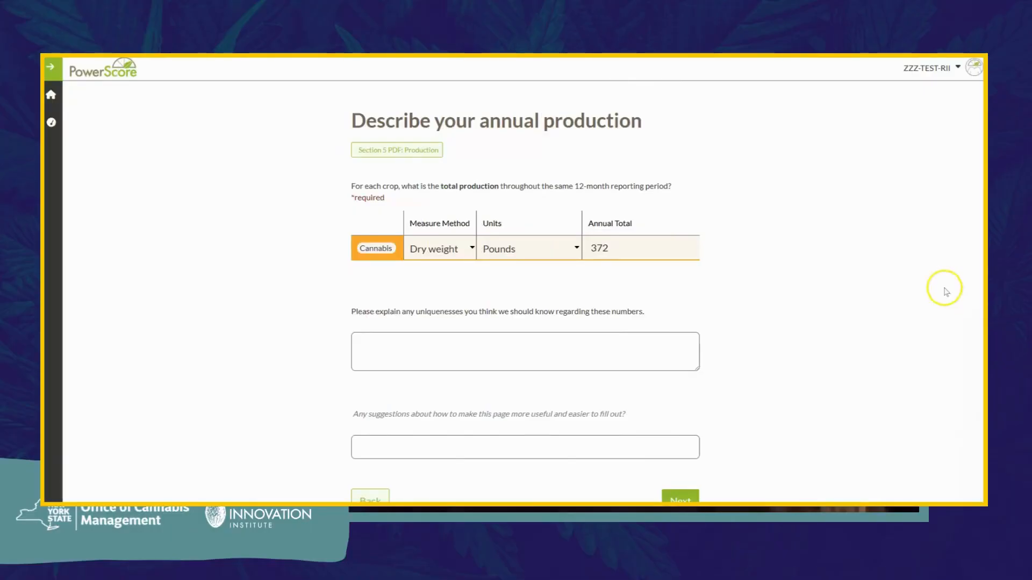
left_click(471, 249)
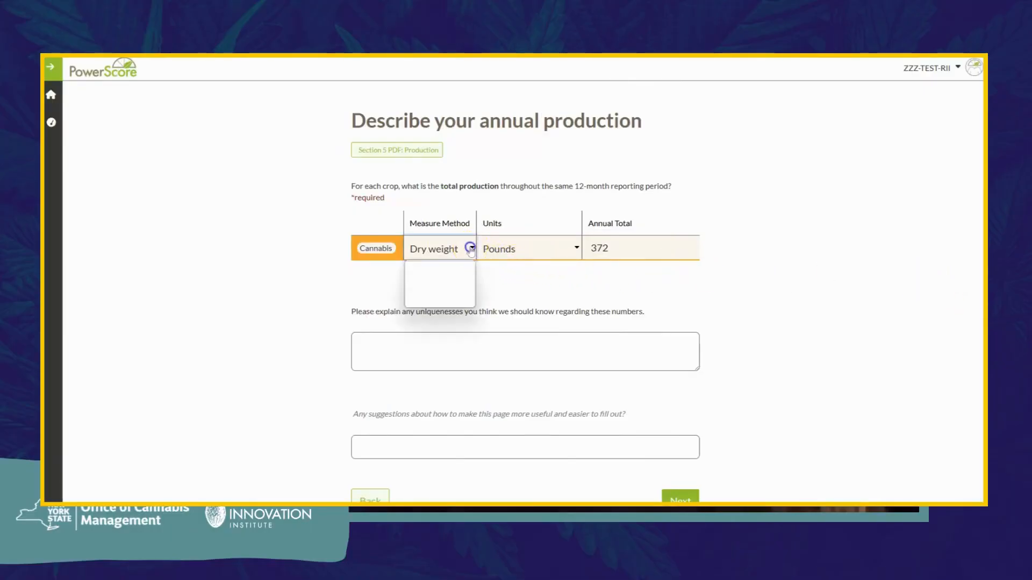
left_click(470, 247)
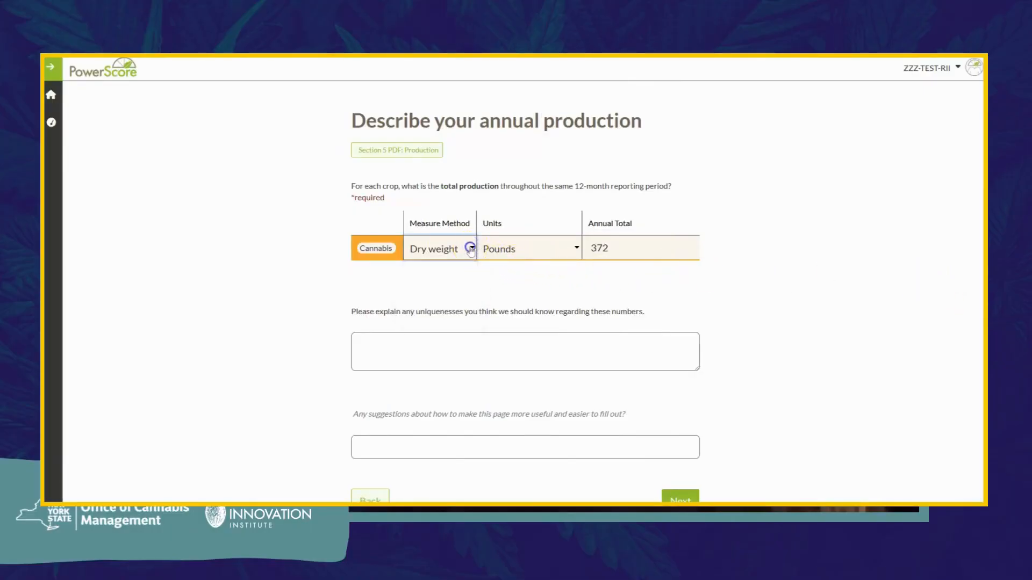
left_click(575, 248)
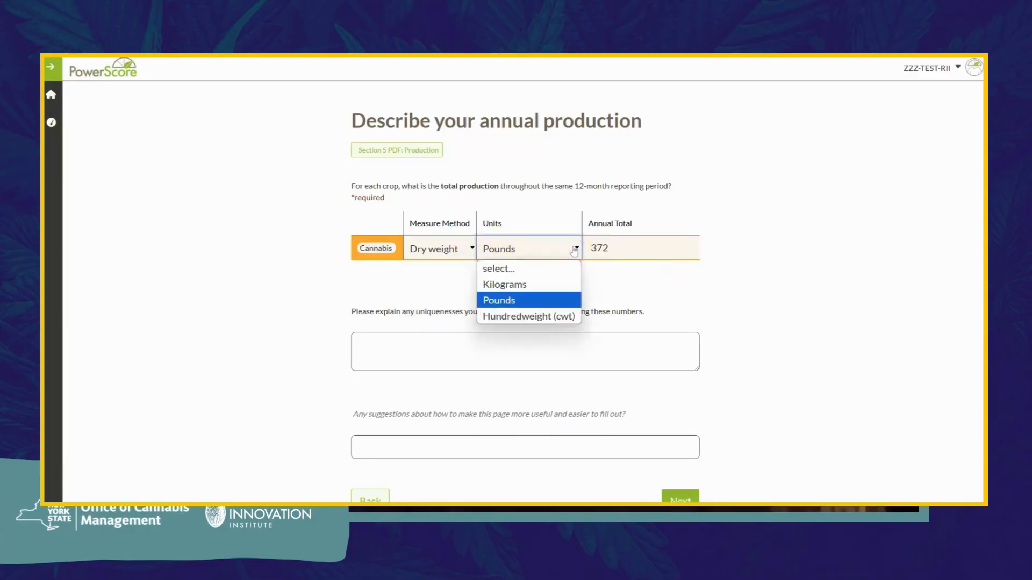
left_click(574, 249)
left_click(609, 247)
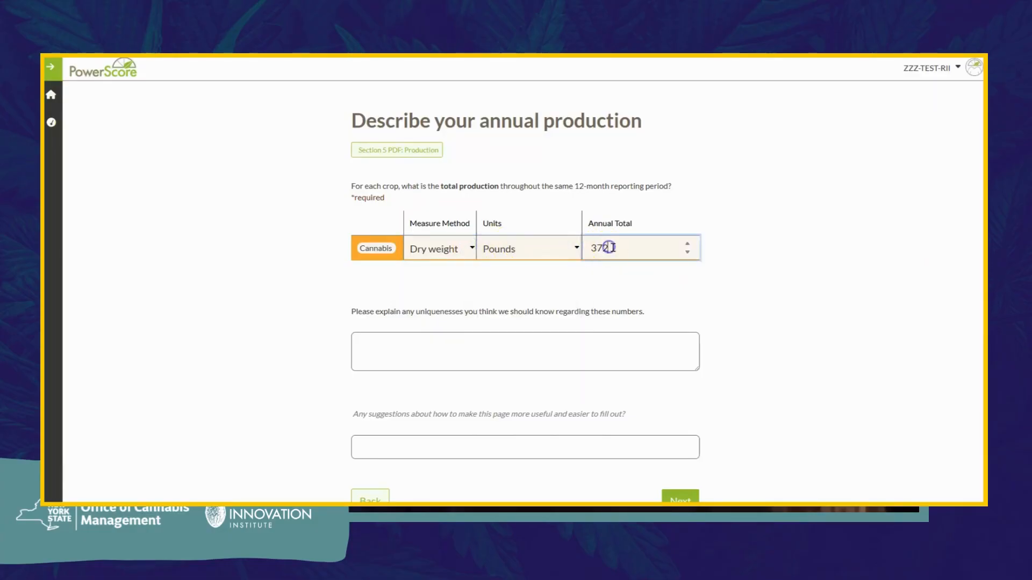
left_click(618, 277)
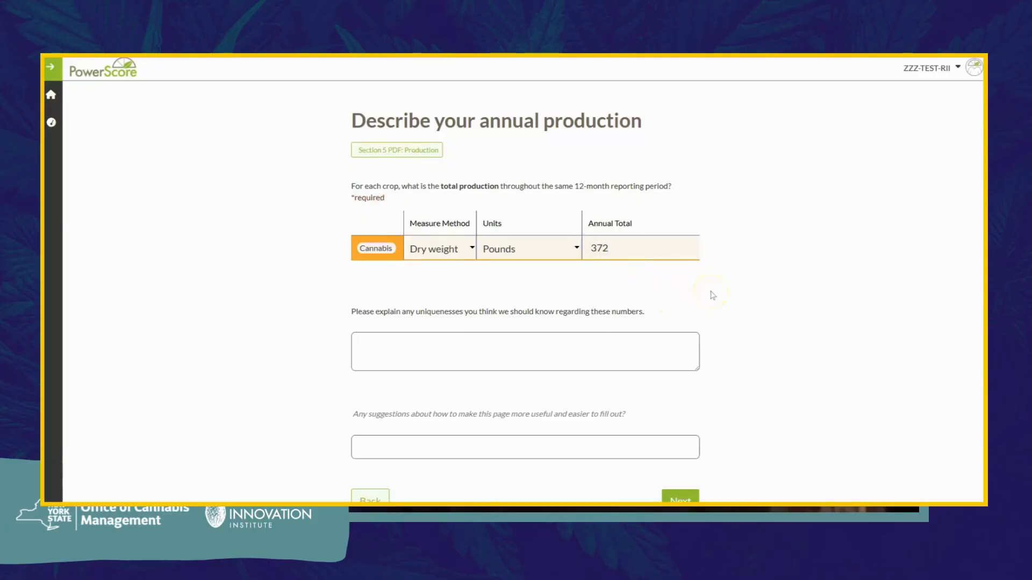
scroll(699, 290, "down", 1)
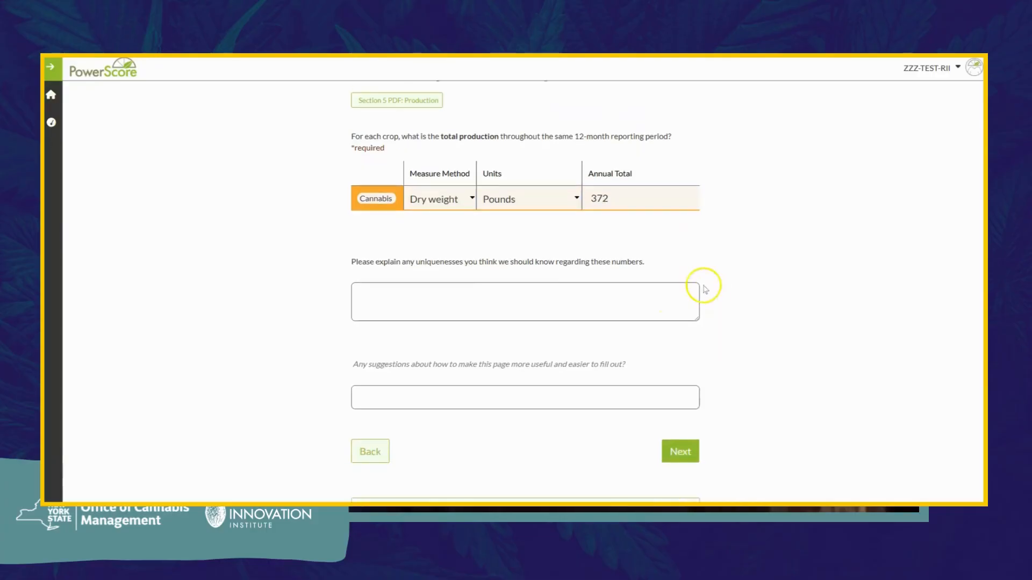
left_click(517, 286)
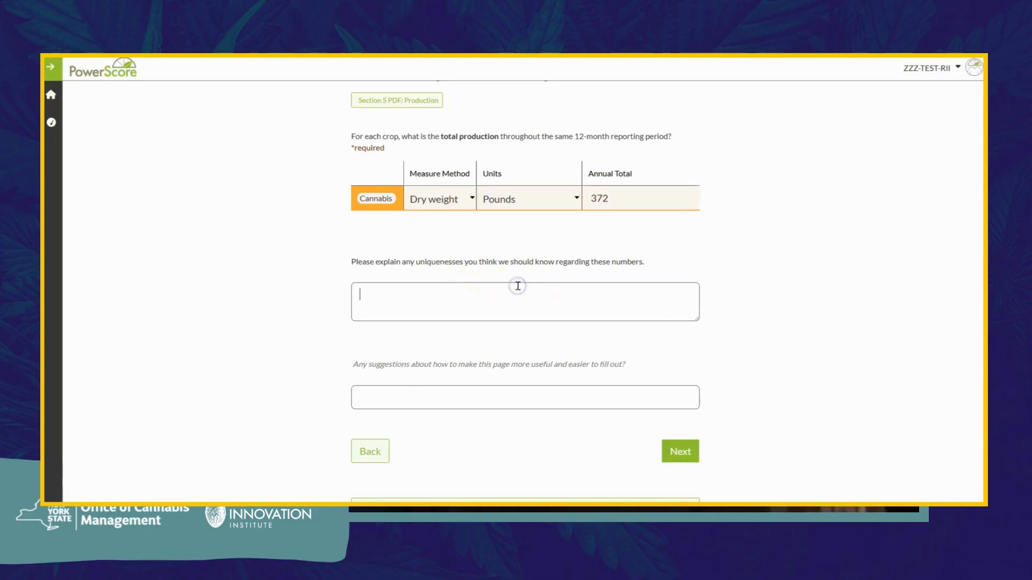